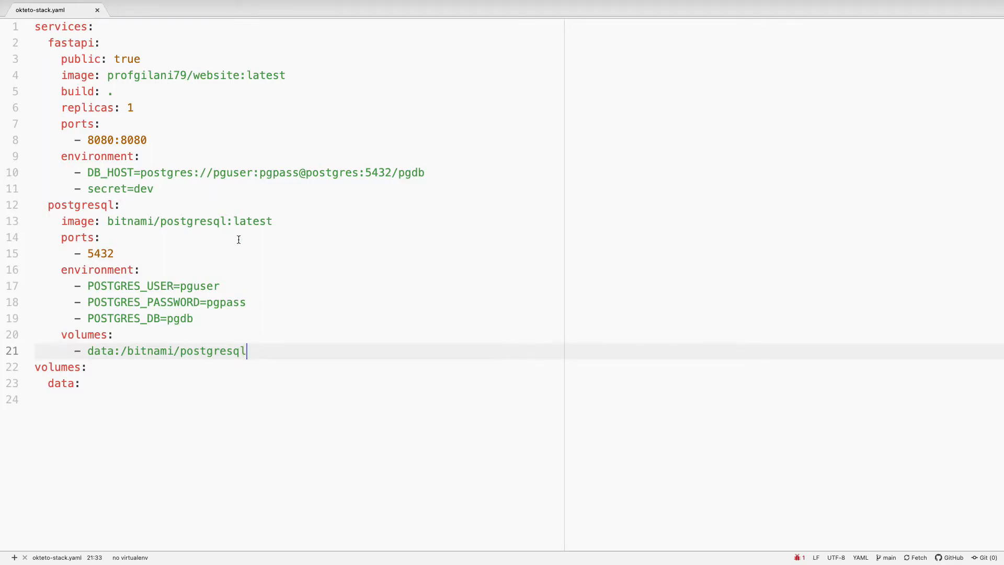
Save okteto-stack.yaml with the volume path ending in postgresql, and check the website repository in GitHub Desktop for uncommitted changes
key("BackSpace")
type("l")
key("super+s")
key("ctrl+Right")
key("ctrl+Right")
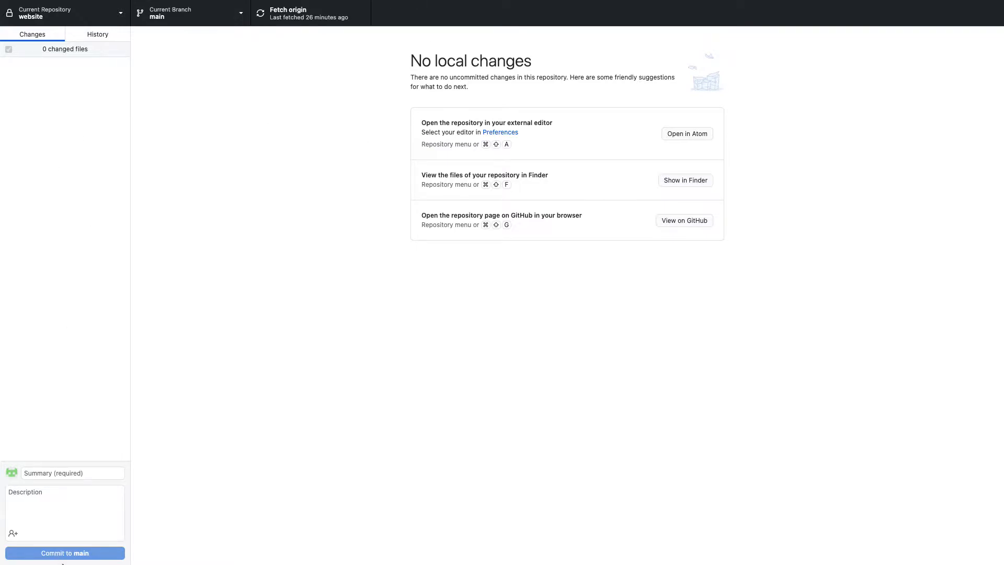
mouse_move(169, 13)
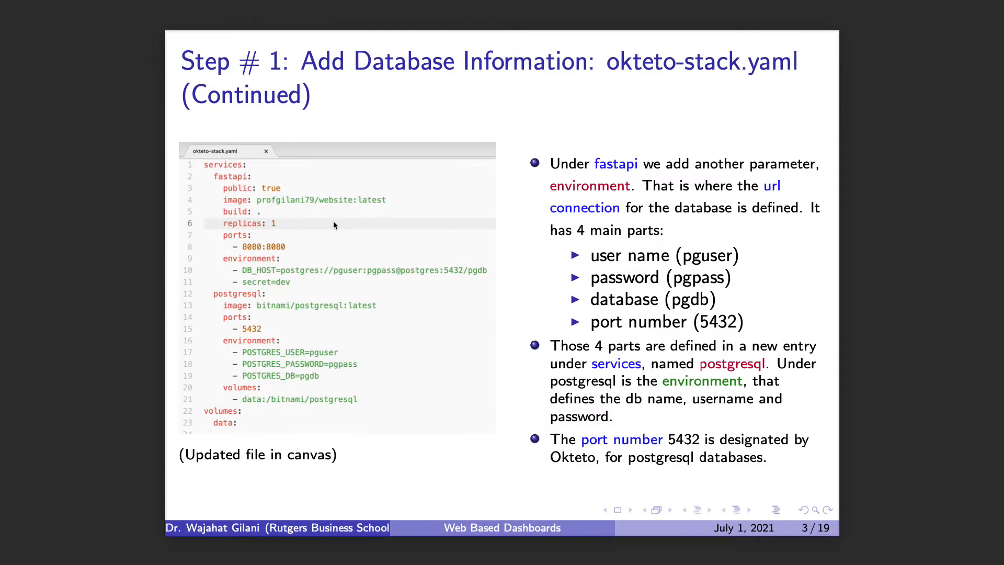
In the Okteto dashboard in Safari, redeploy the website pipeline from the main branch
key("Down")
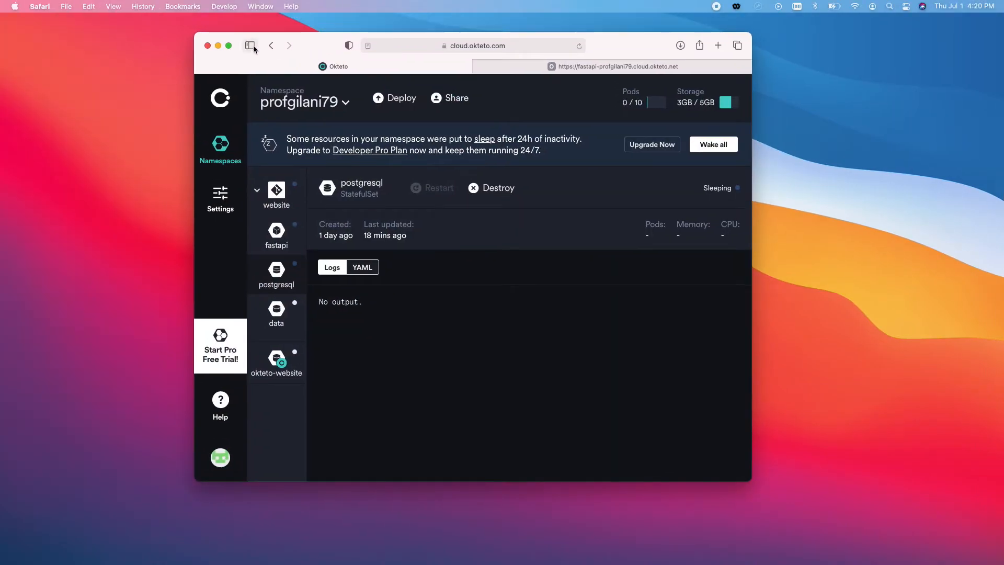
left_click(229, 46)
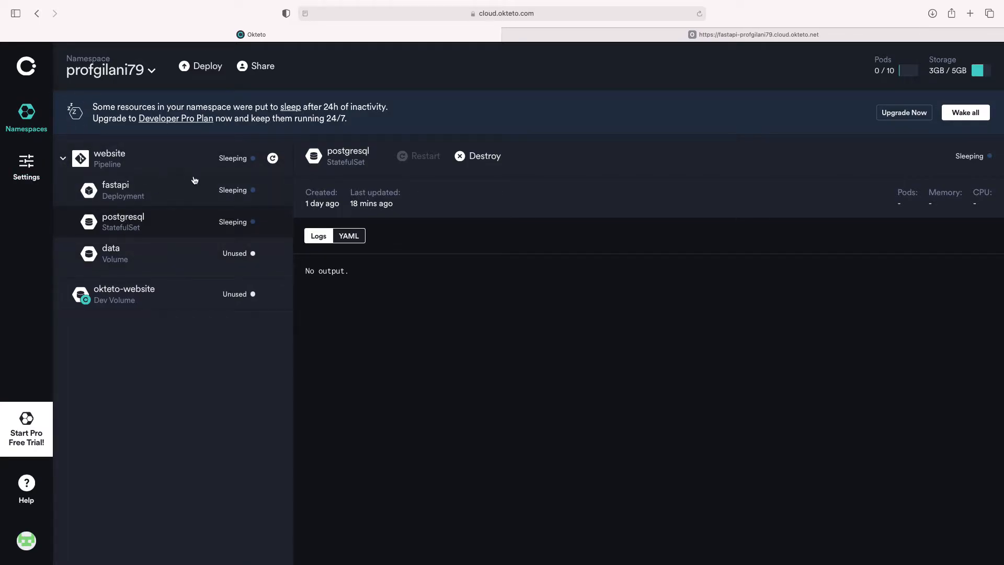
left_click(273, 159)
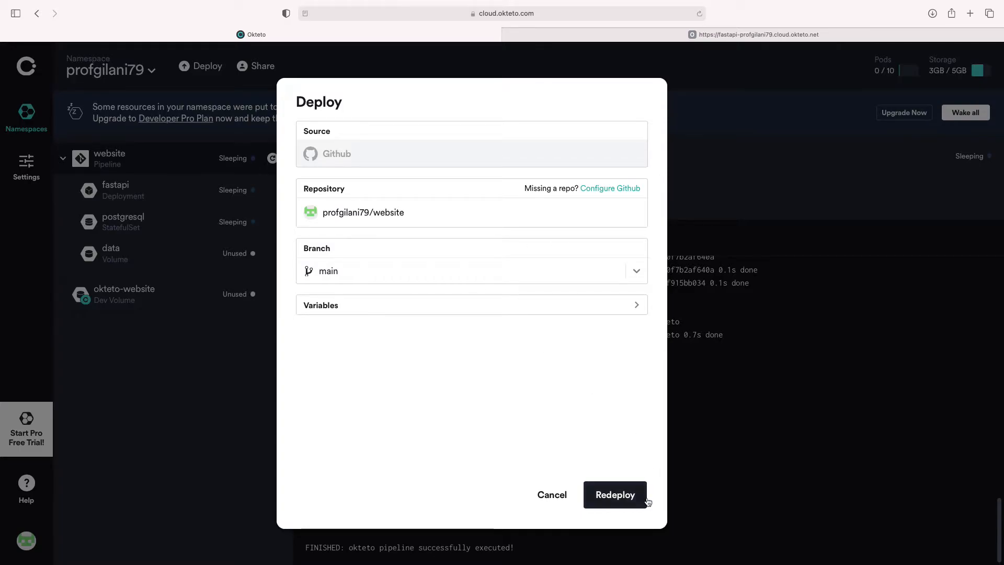
left_click(622, 495)
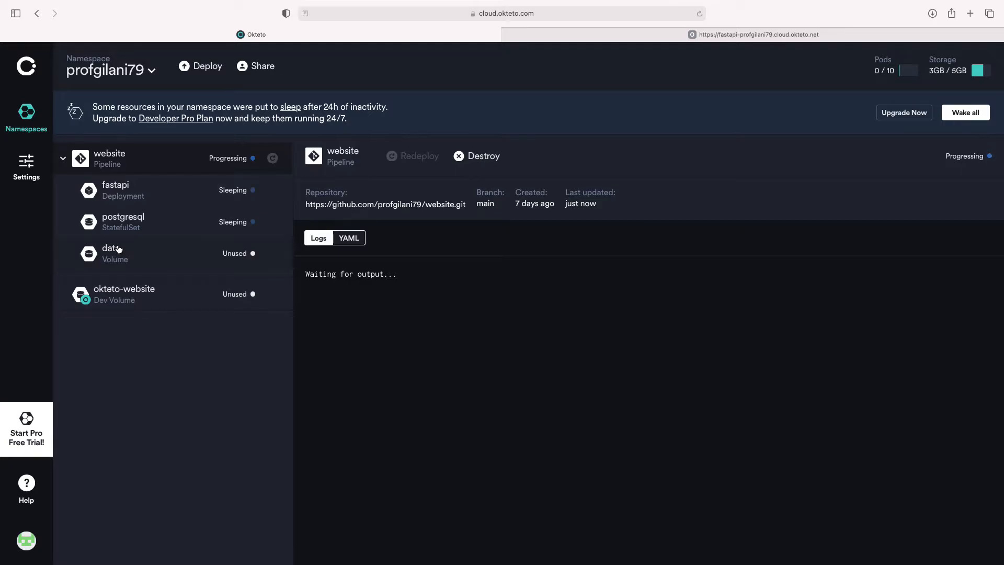
Inspect the postgresql service's logs and the fastapi deployment of the website pipeline
mouse_move(267, 4)
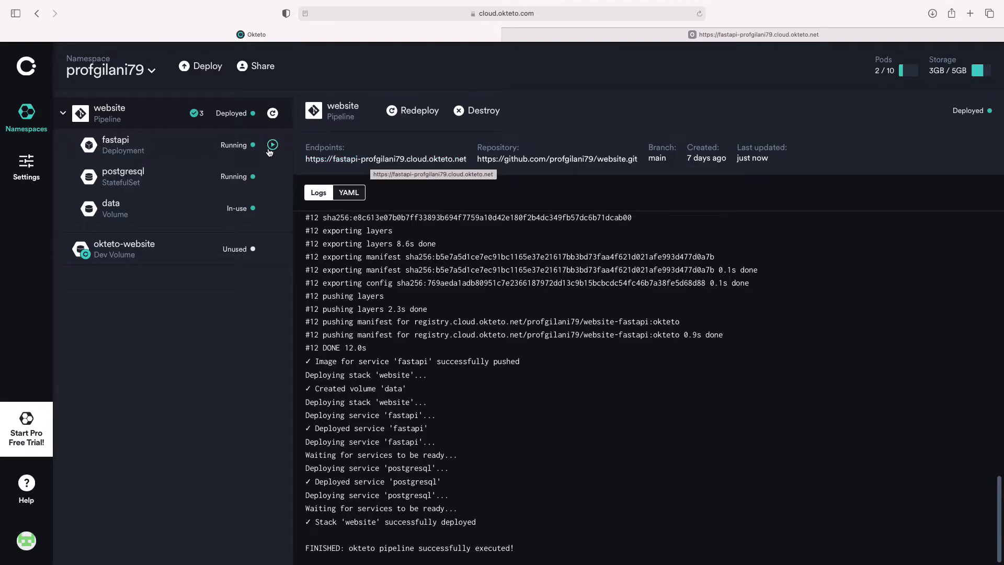
left_click(166, 184)
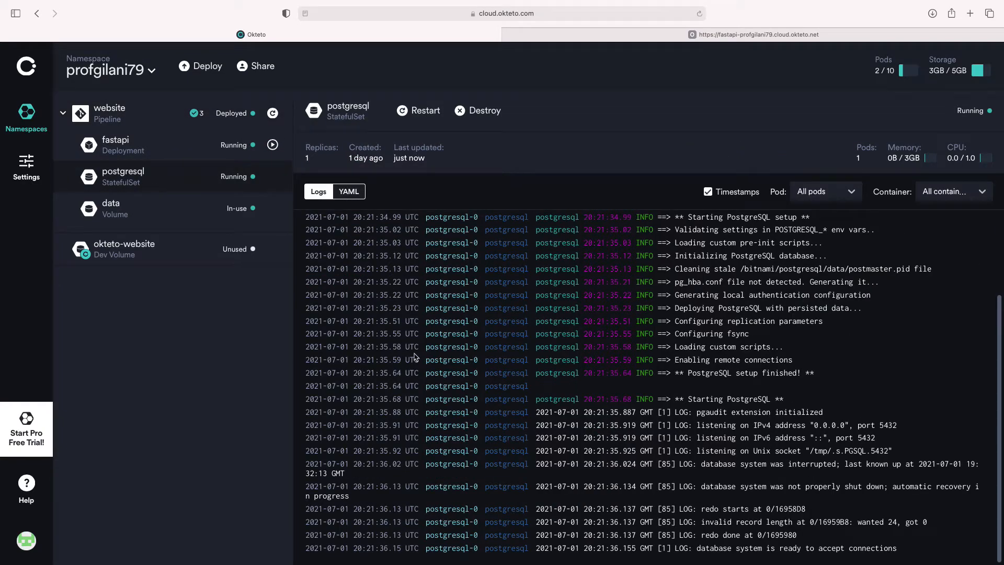
left_click(171, 153)
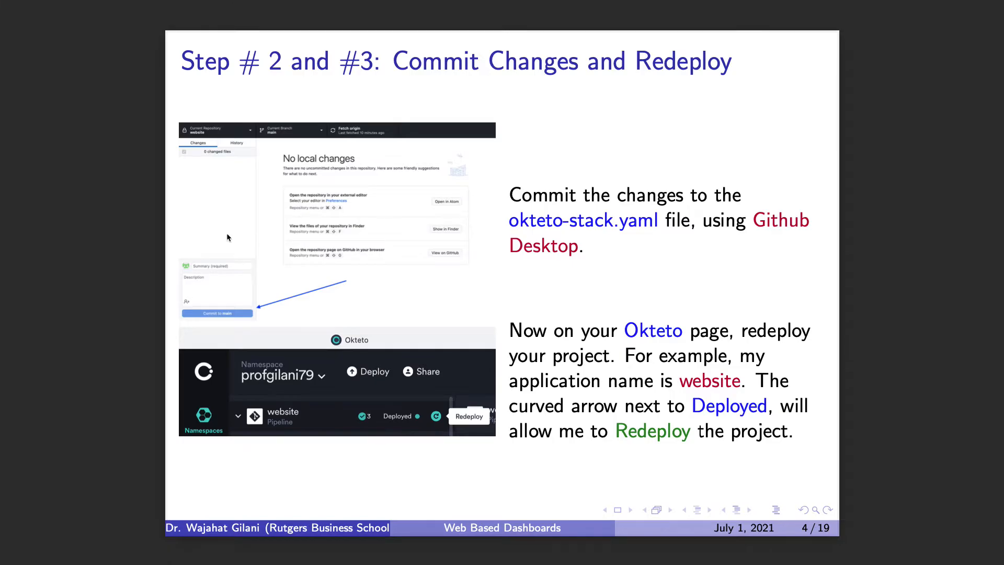
key("Right")
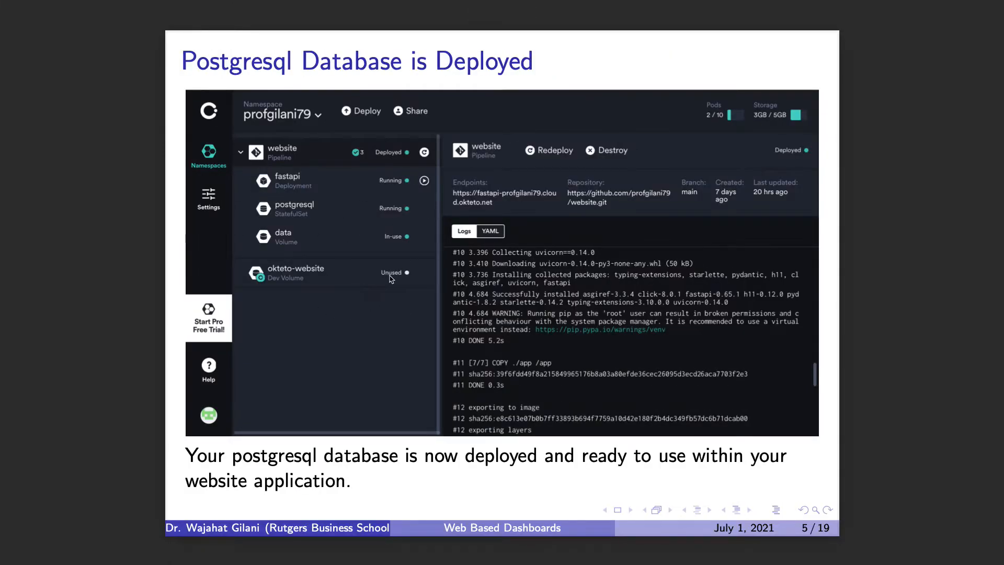
key("Right")
key("Right")
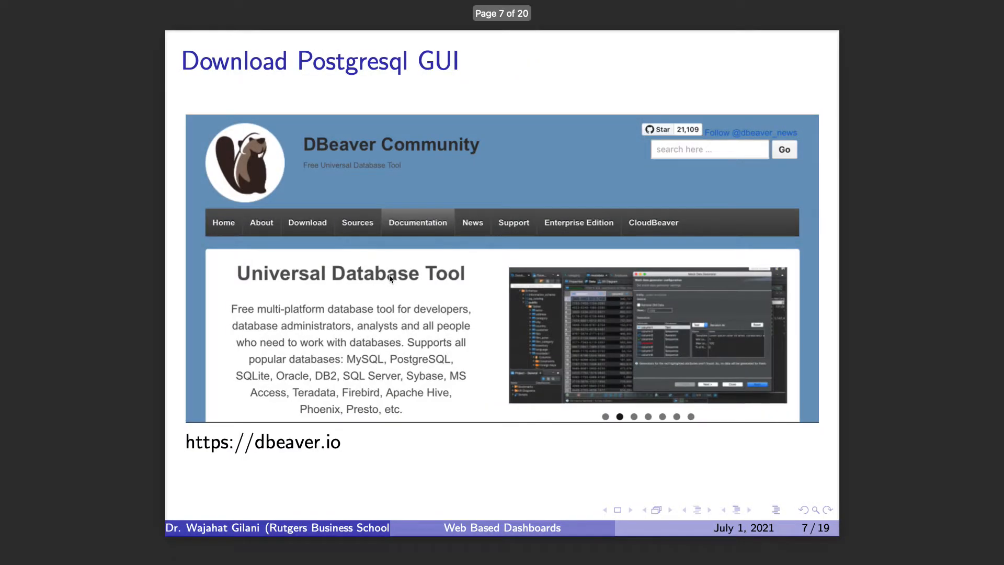
key("Left")
key("Left")
key("Right")
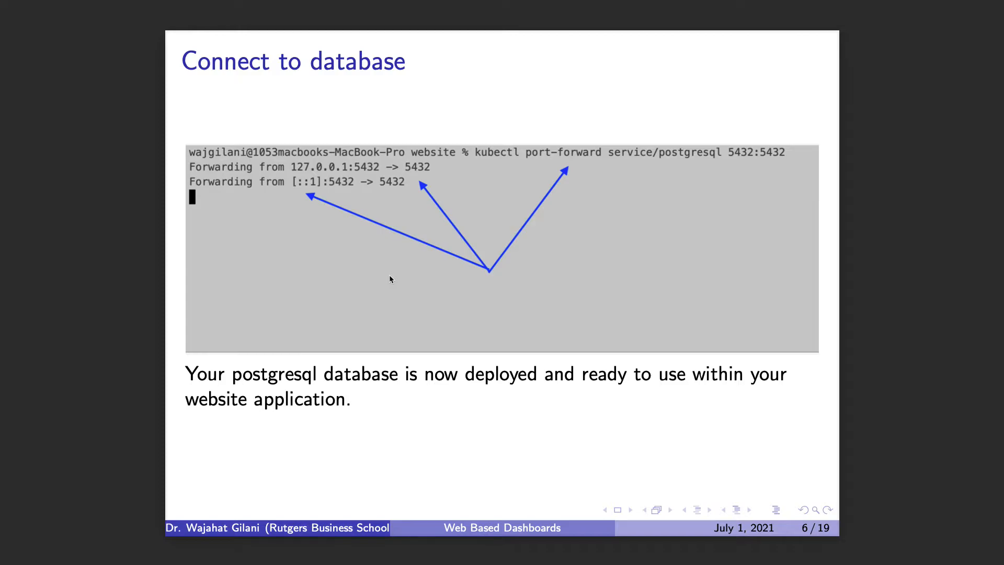
Switch to Atom and open a new platformio-ide-terminal in the website project folder, ready for input
key("ctrl+Right")
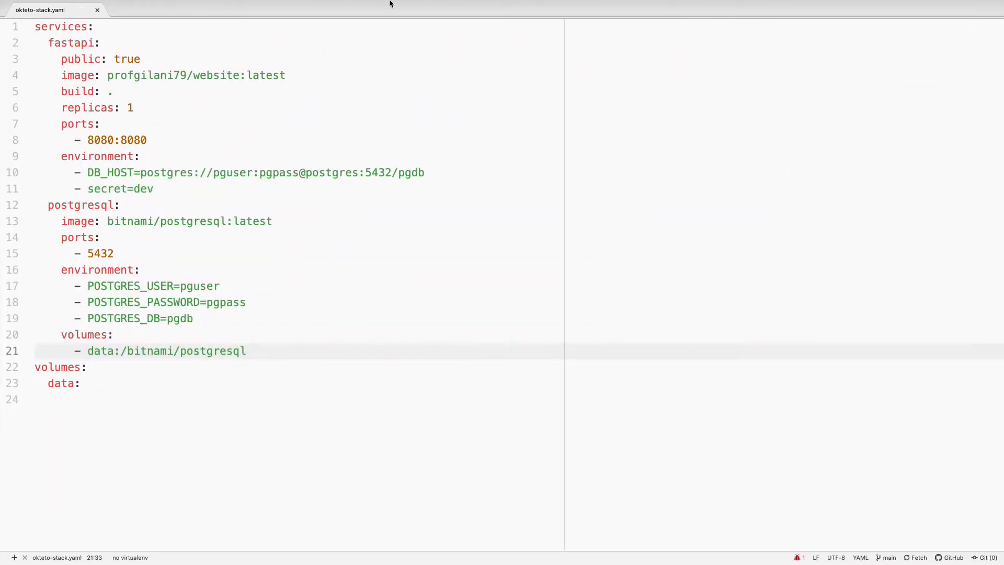
mouse_move(404, 4)
left_click(209, 6)
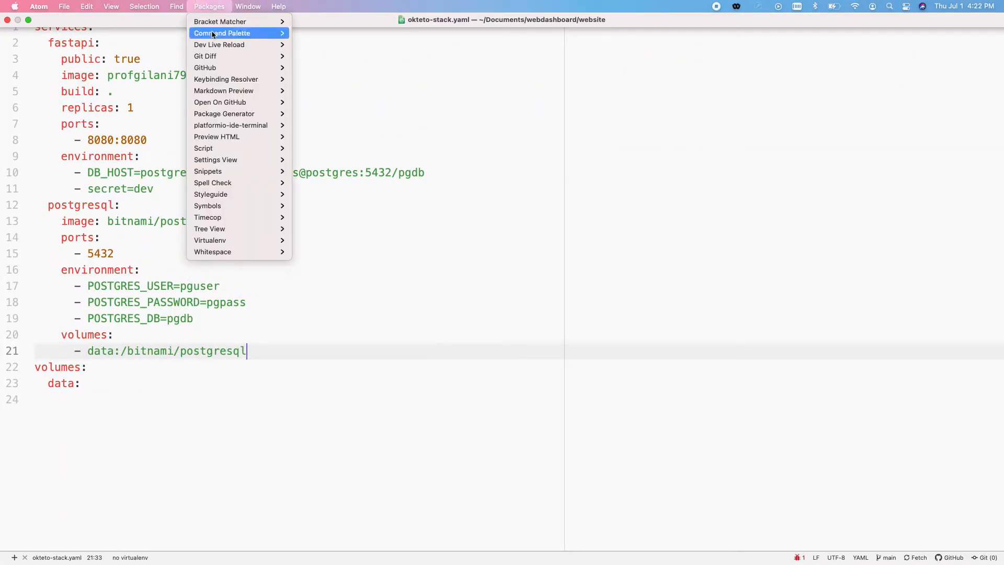
mouse_move(234, 128)
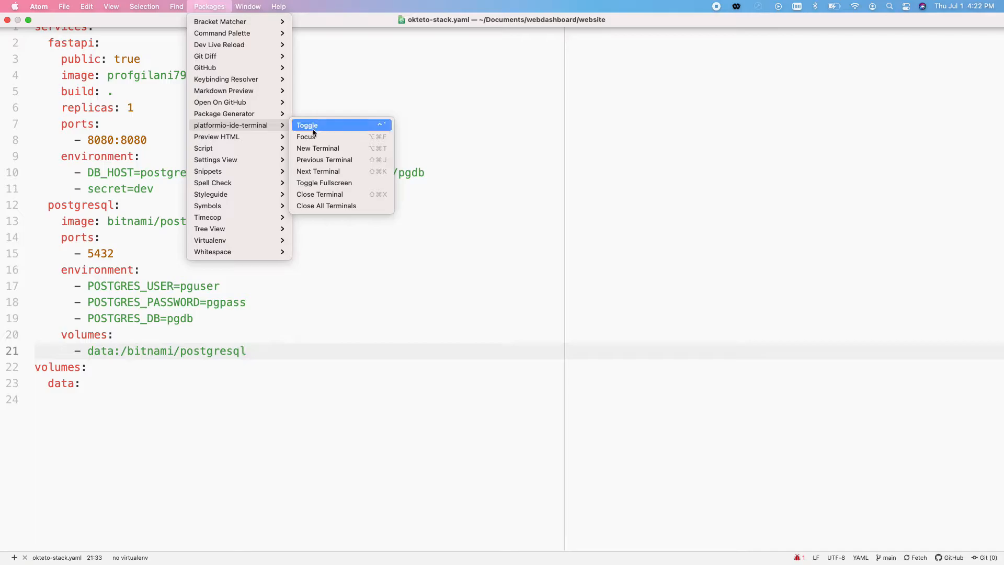
left_click(312, 148)
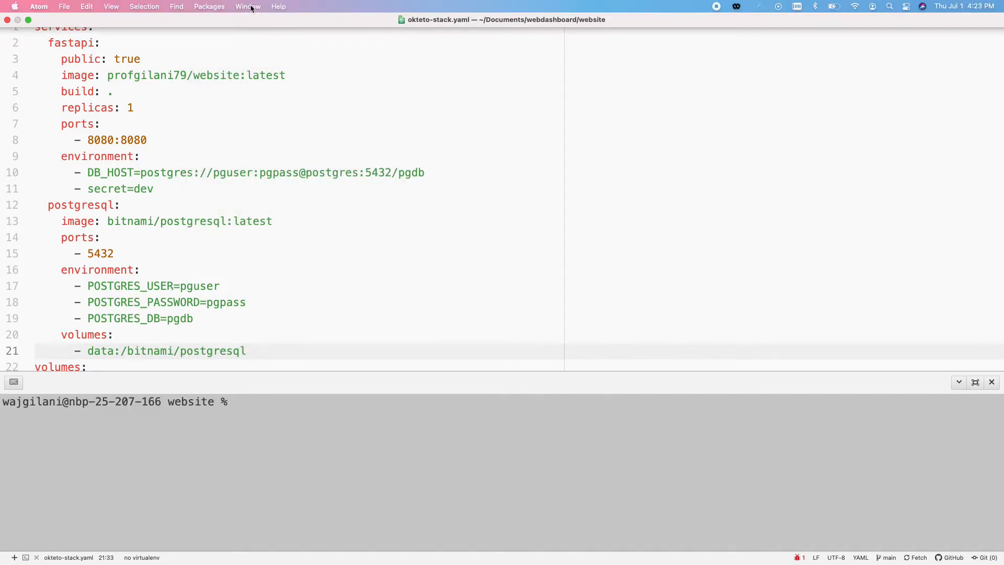
left_click(210, 8)
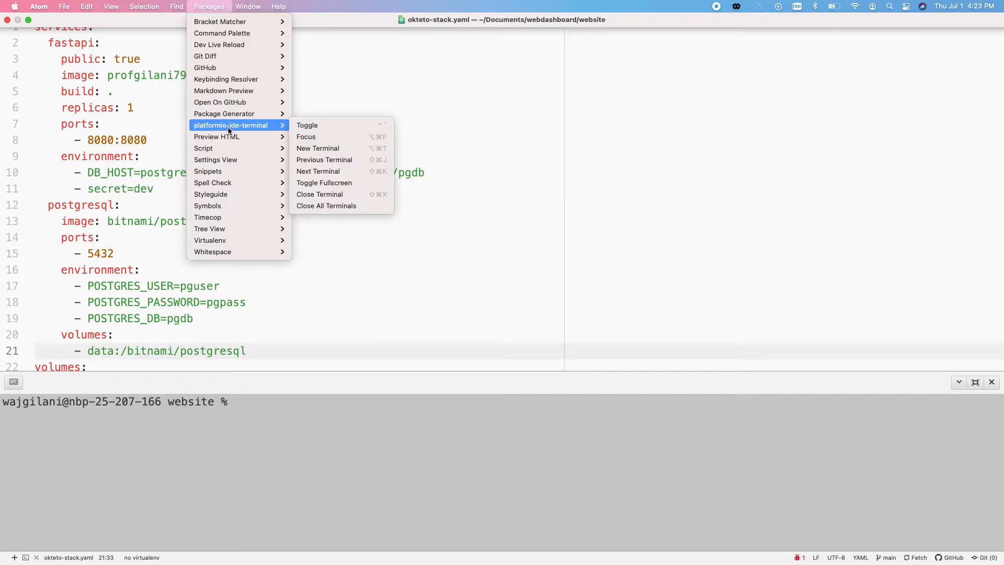
left_click(263, 410)
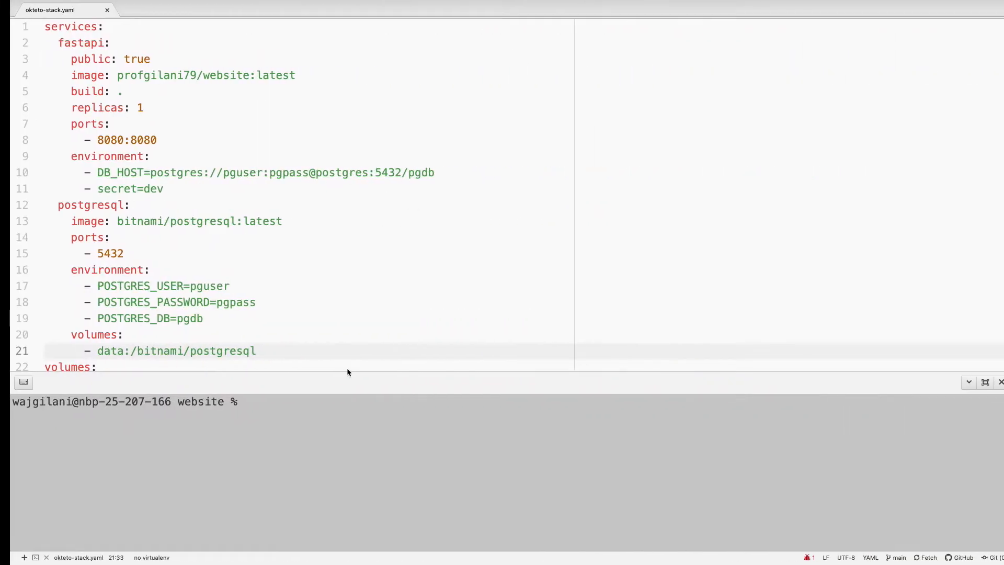
Write the start of the terminal command as kubectl port-forward
type("kube")
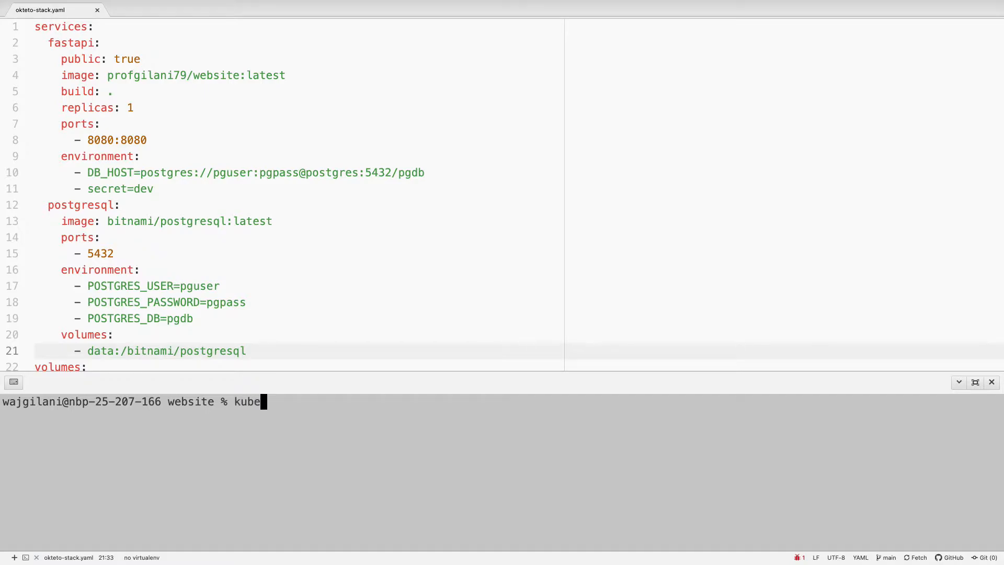
type("ctl port-fow")
key("BackSpace")
type("rwarding")
key("ctrl+Left")
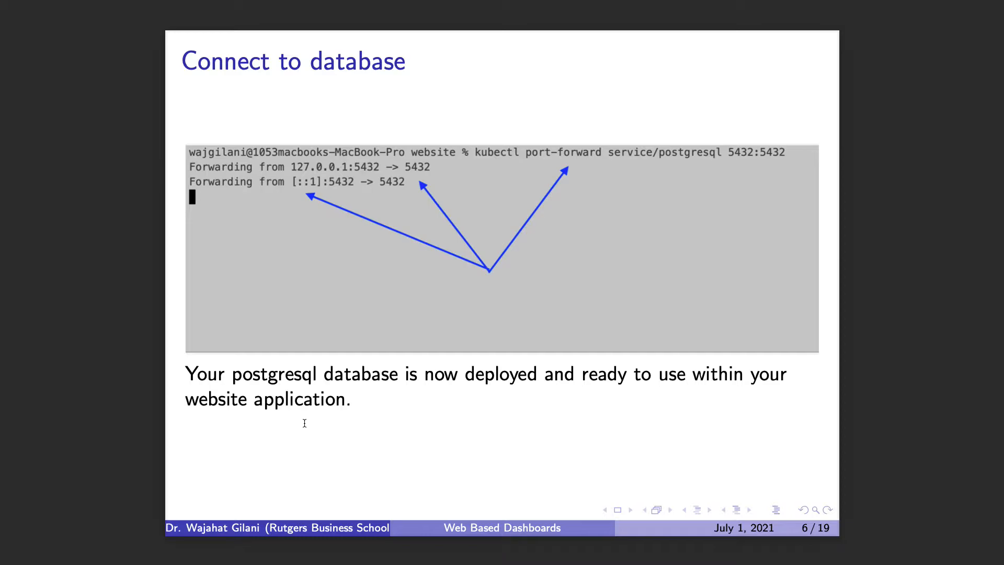
key("ctrl+Right")
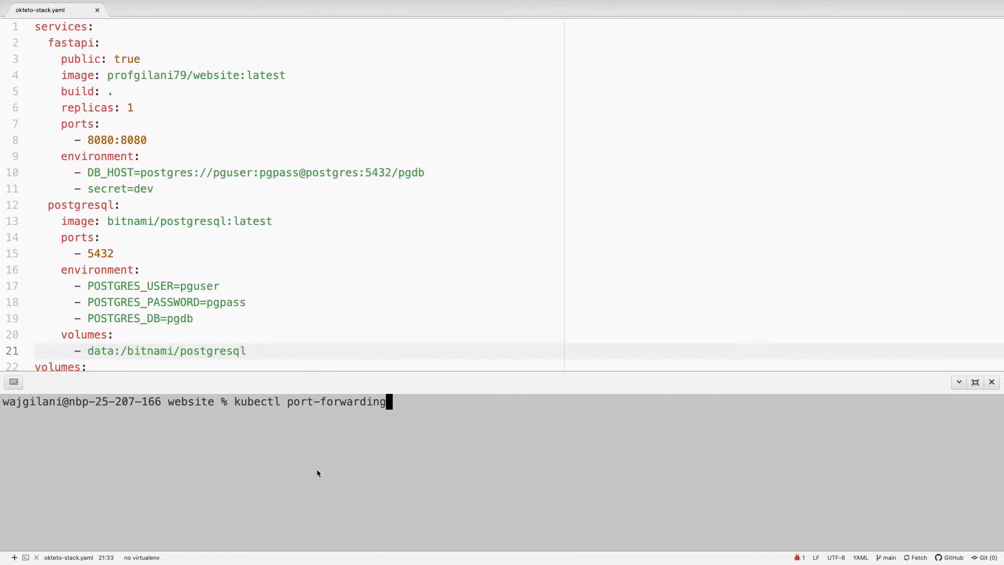
key("BackSpace")
key("BackSpace")
key("BackSpace")
Add service/postgresql as the target of the port-forward command, checking it against the presentation slide
key("ctrl+Left")
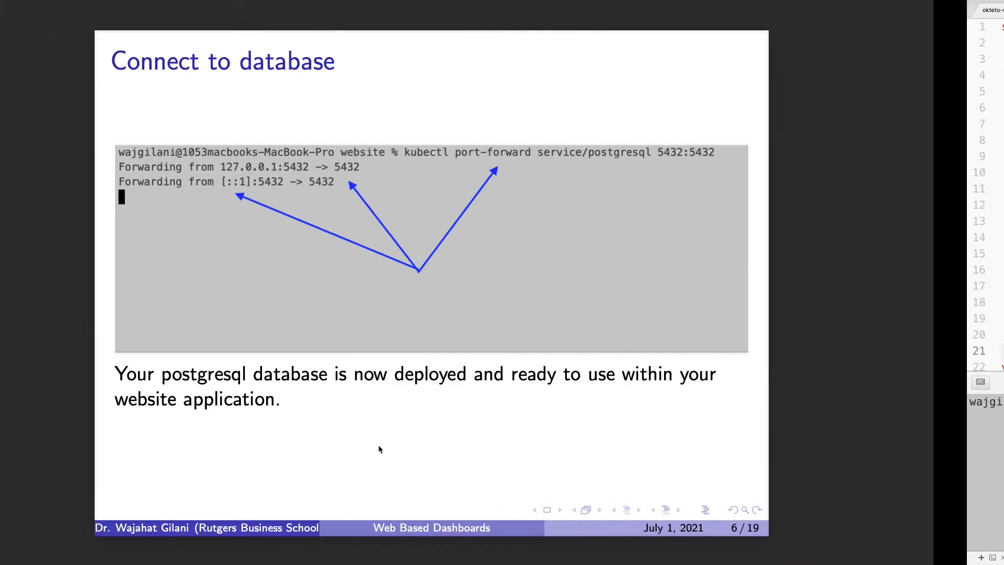
key("ctrl+Right")
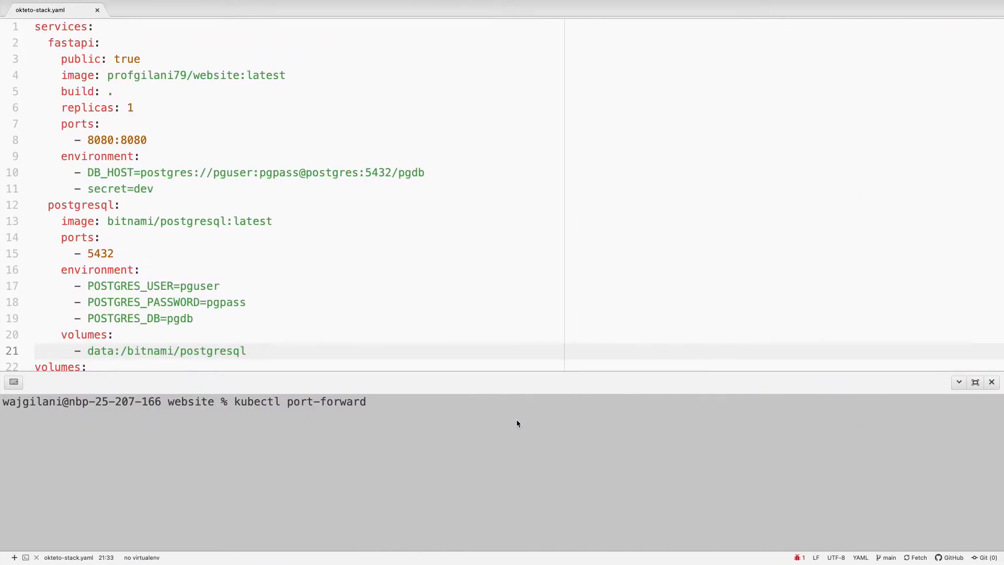
type("service/po")
key("ctrl+Left")
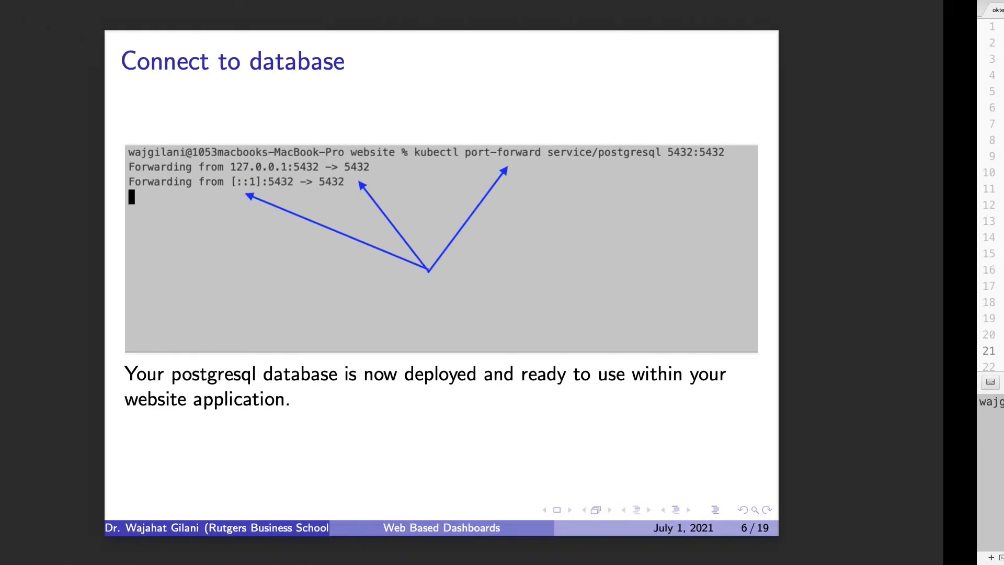
key("ctrl+Right")
type("s")
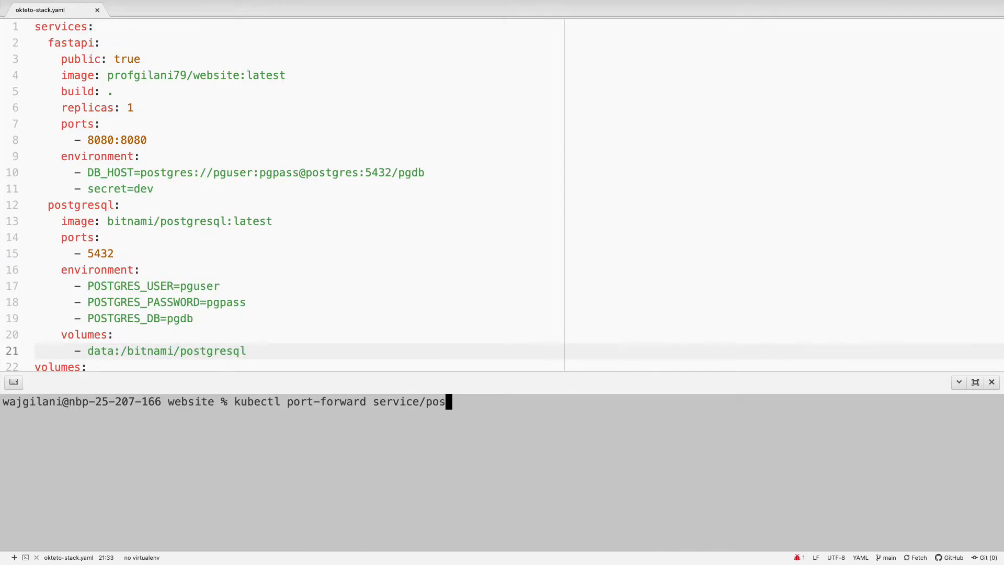
type("tgresql")
Complete the command with the port mapping 5432:5432, run it, and return to the Connect to database slide
key("ctrl+Left")
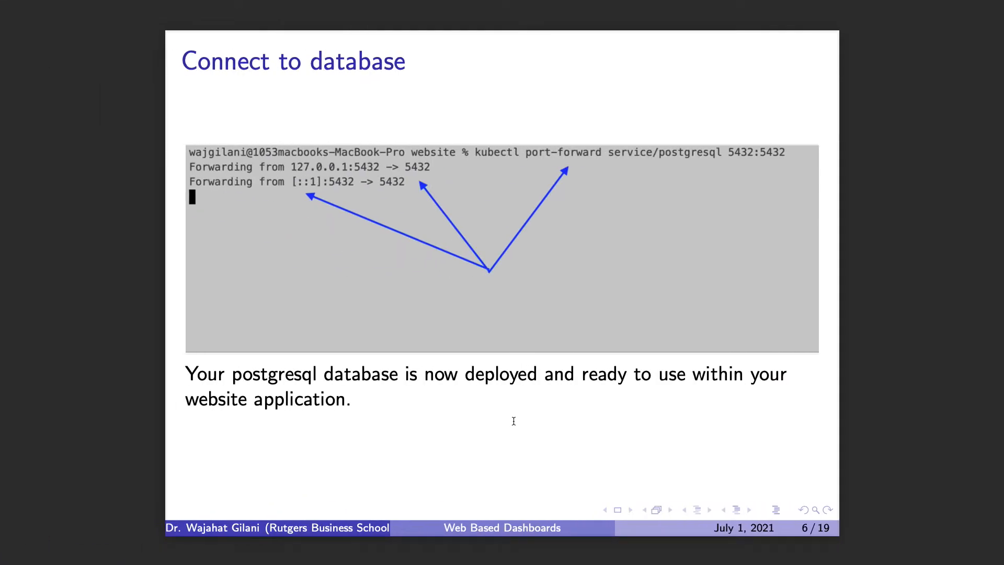
key("ctrl+Right")
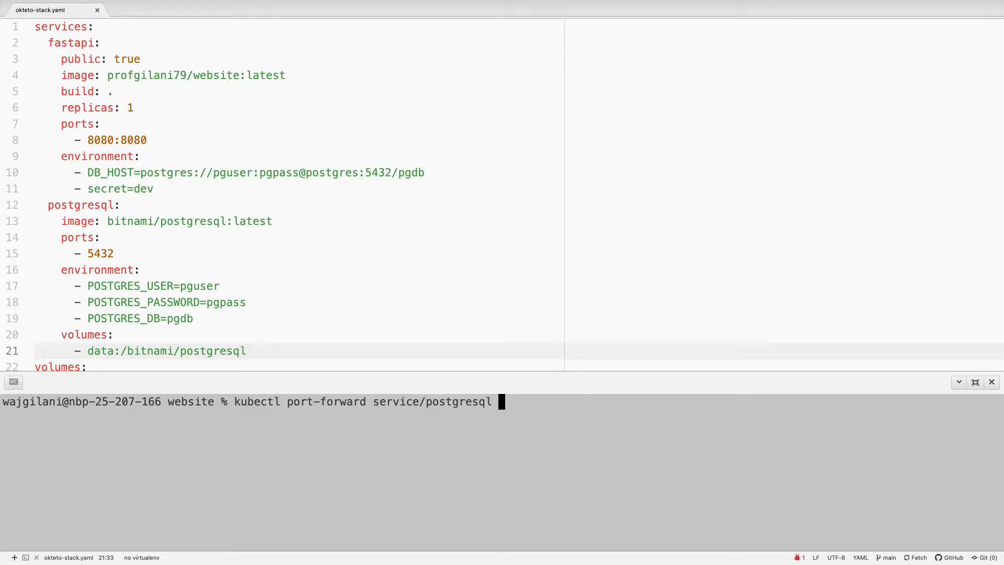
type("5432:5432")
key("Return")
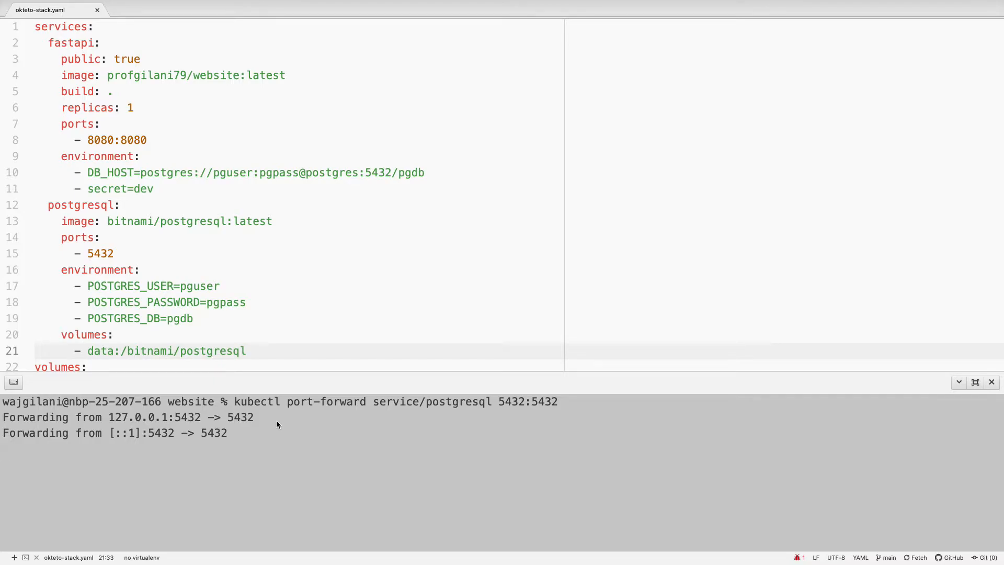
key("ctrl+Left")
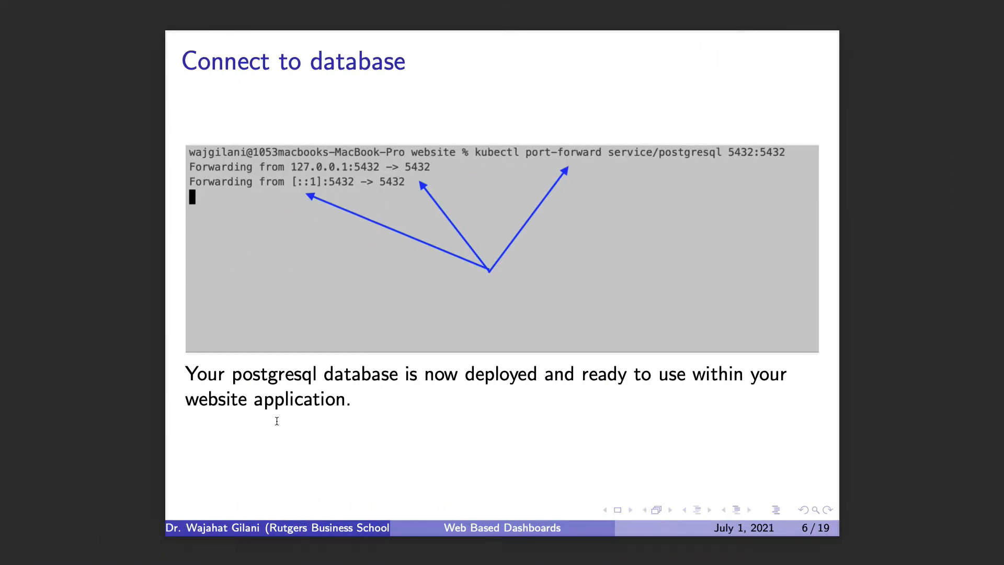
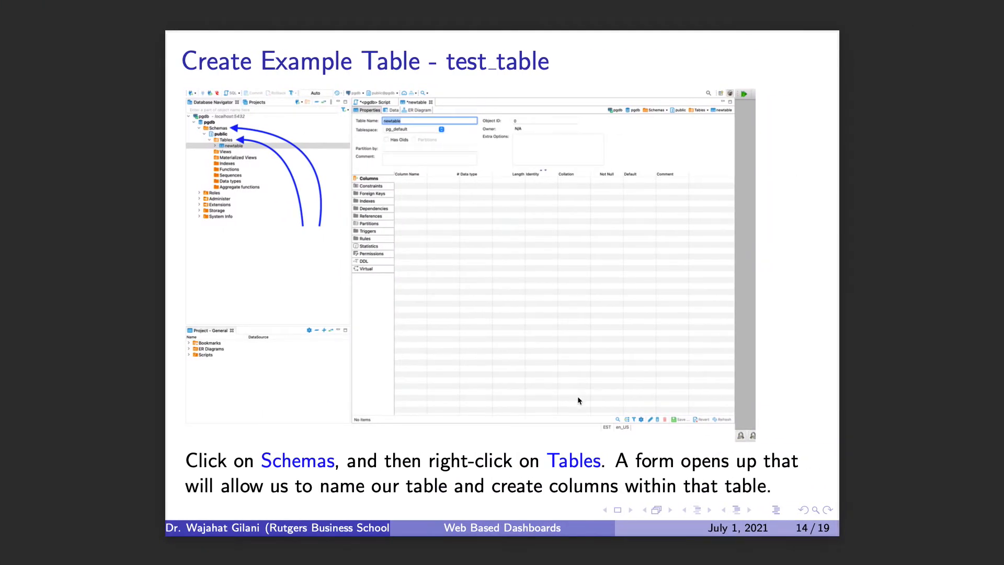
Switch to DBeaver and add a varchar column called name with length 20 to the new test_table
key("Right")
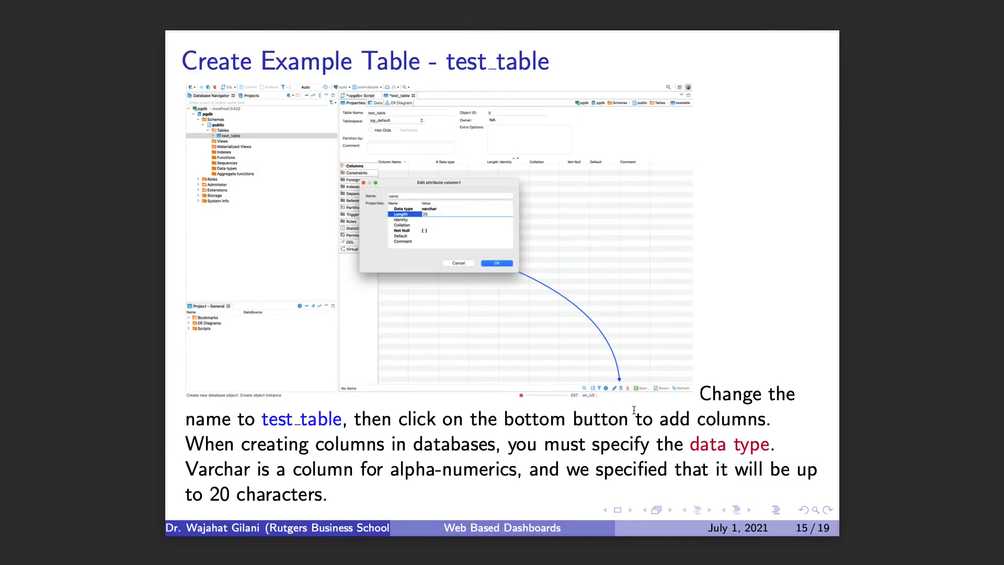
key("ctrl+Left")
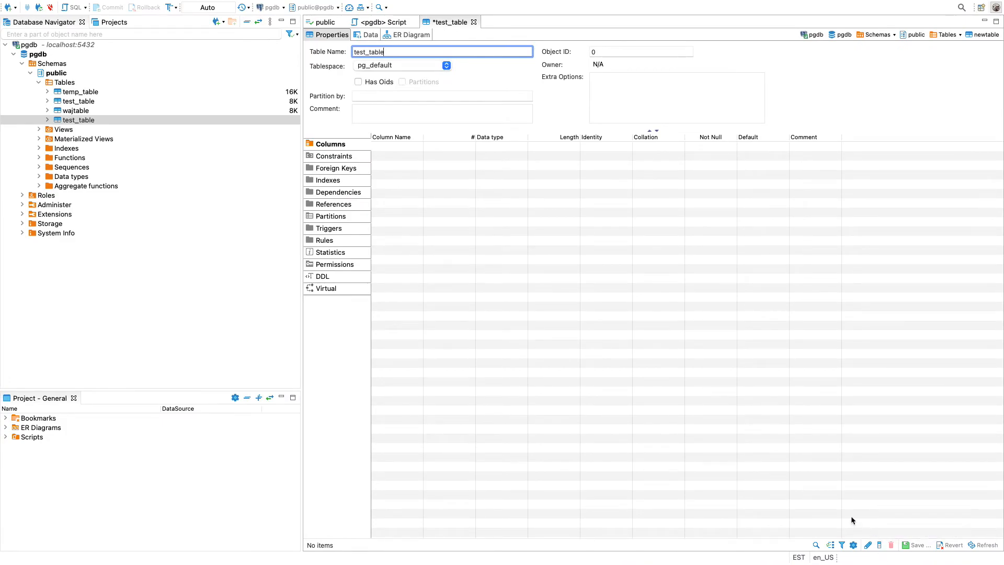
left_click(880, 547)
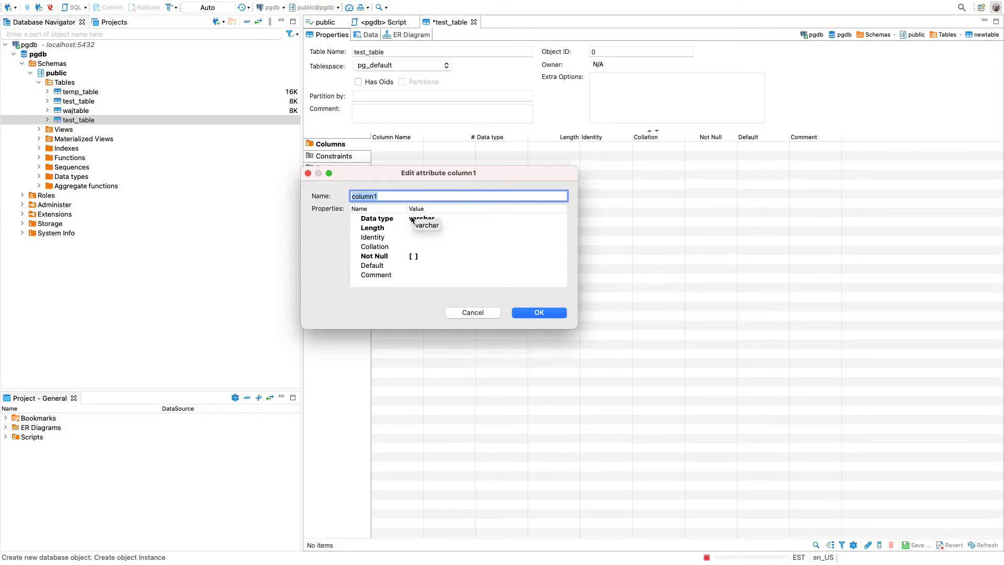
type("name")
key("Tab")
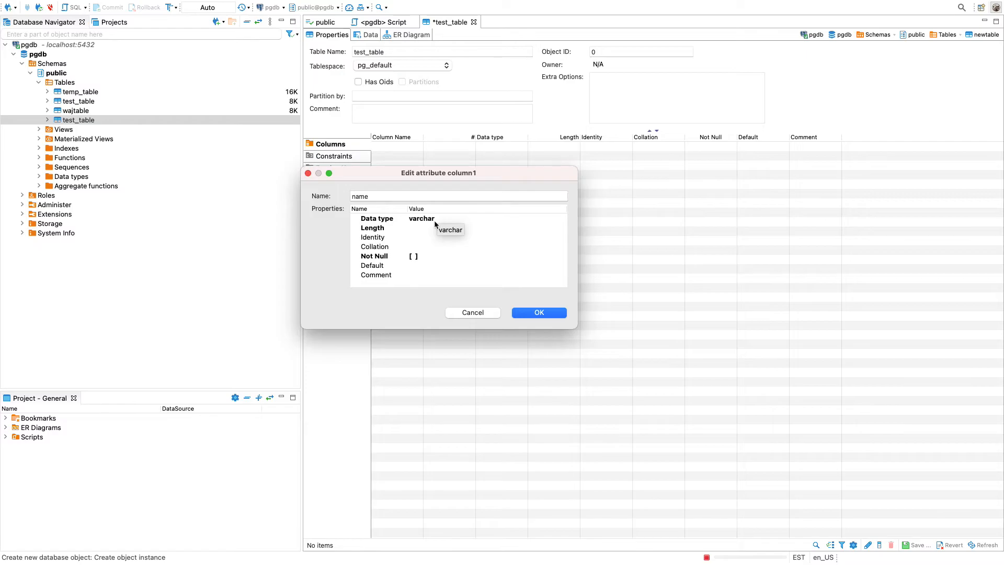
left_click(422, 229)
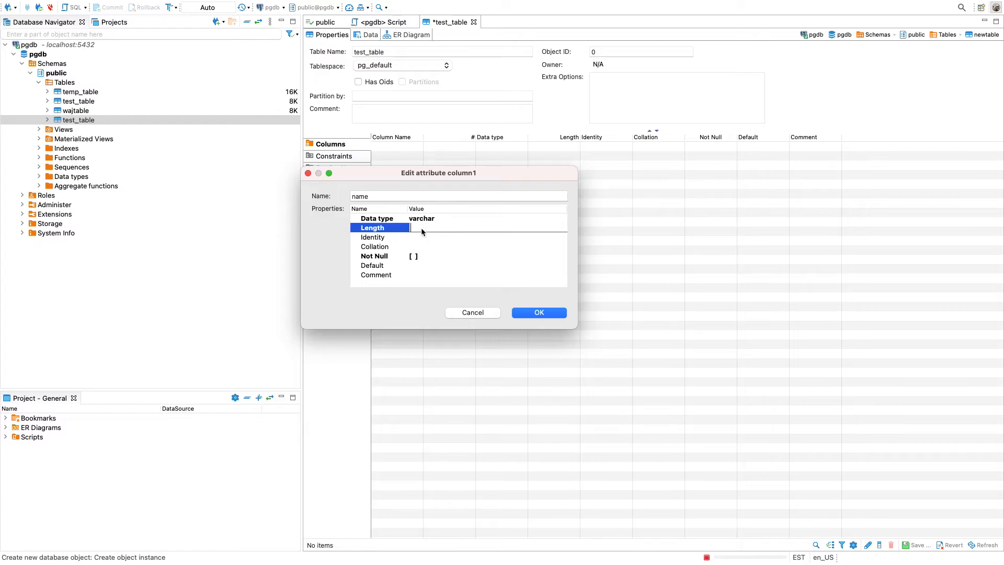
type("20")
left_click(528, 312)
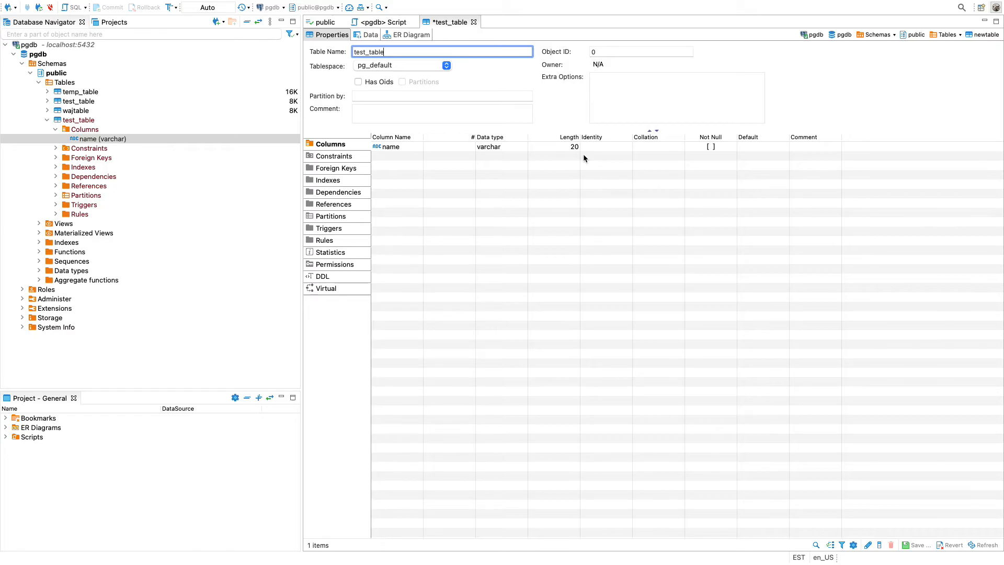
Add a column called age with data type int to the new test_table
left_click(879, 545)
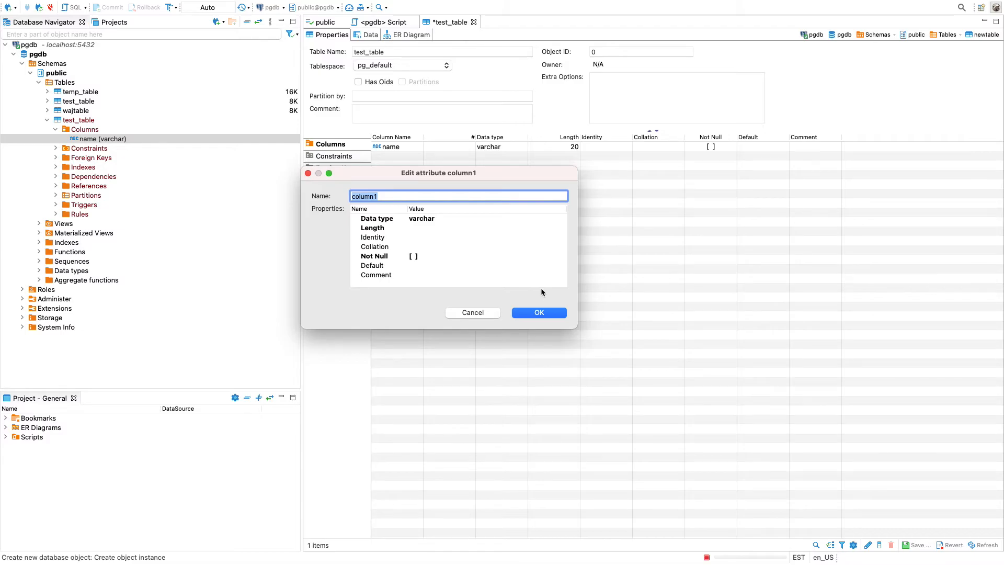
type("age")
left_click(562, 216)
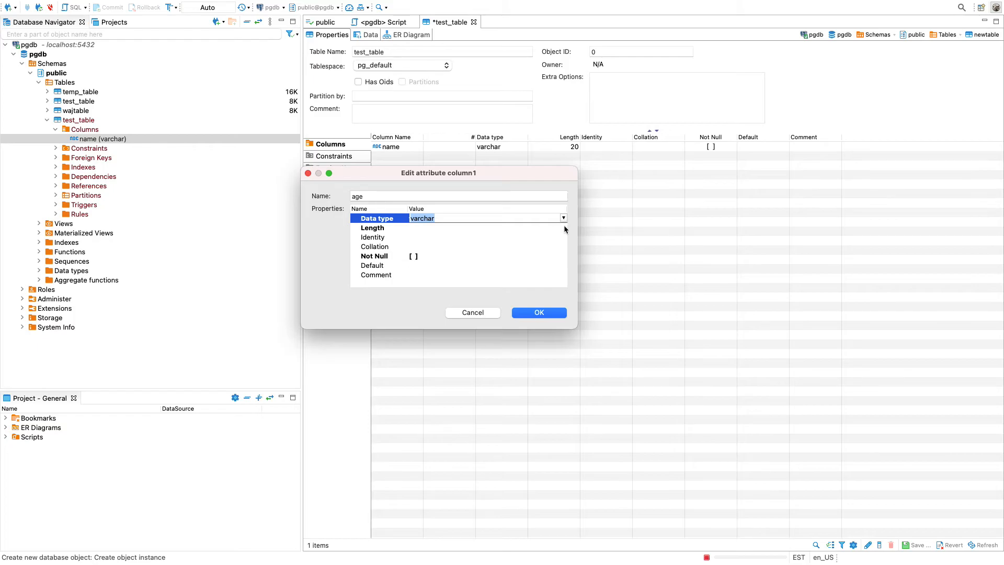
left_click(564, 219)
scroll(549, 250, "down", 15)
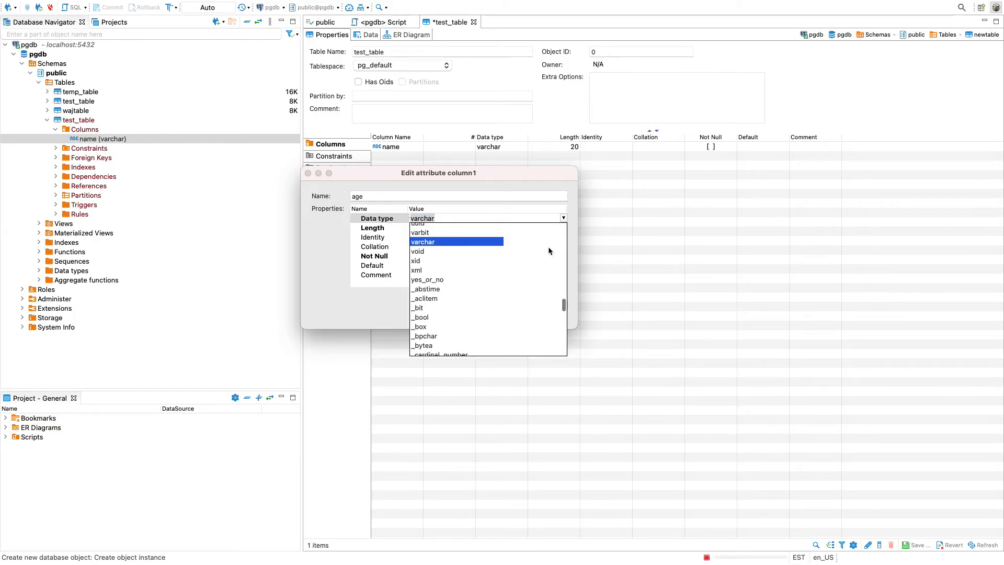
scroll(549, 250, "up", 15)
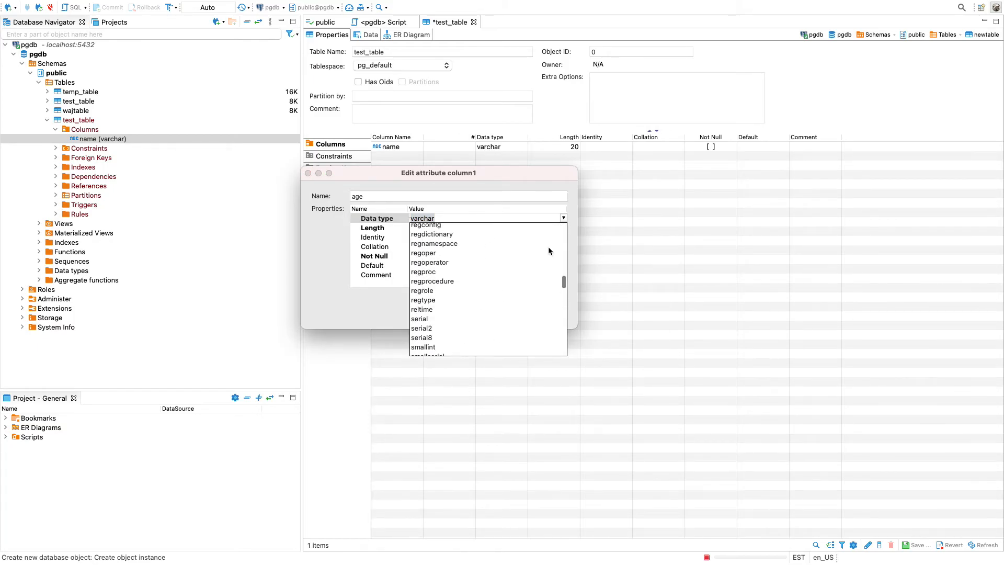
scroll(548, 250, "up", 10)
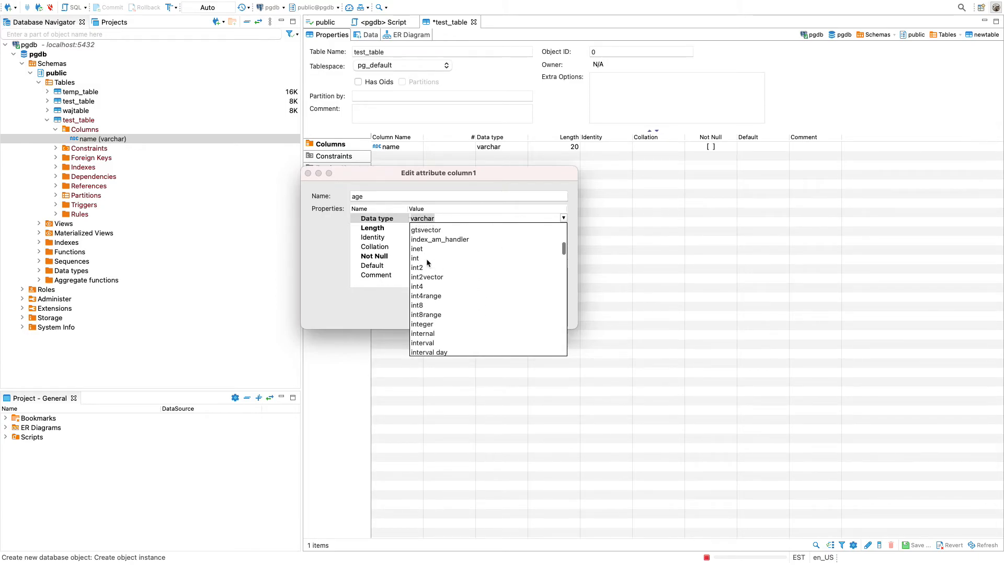
left_click(425, 258)
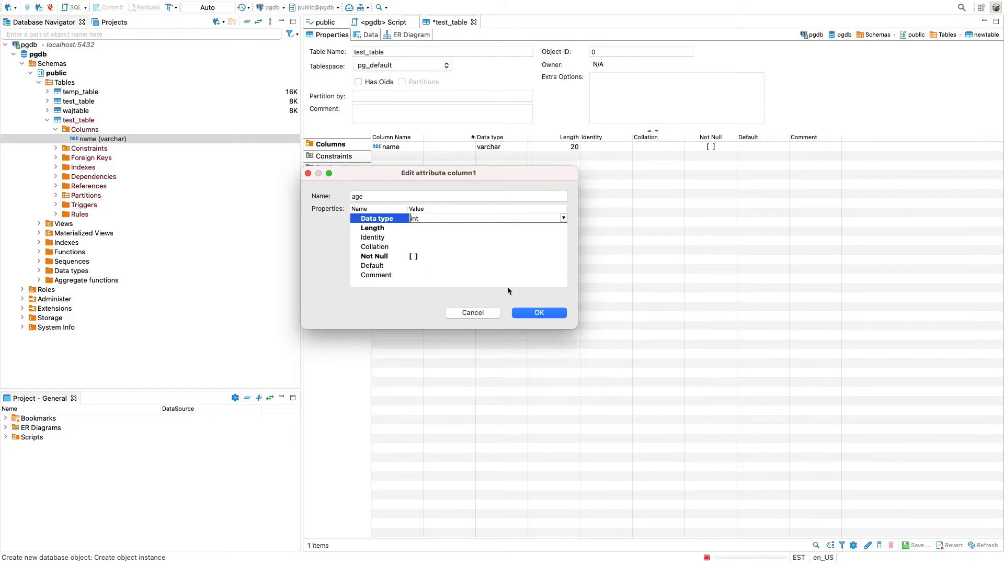
left_click(547, 312)
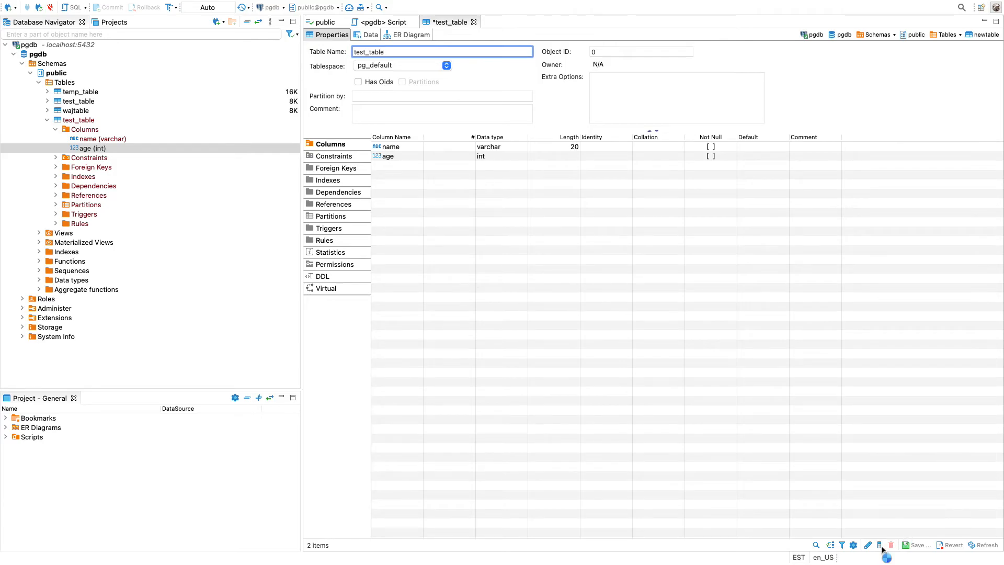
Add a column called amount with data type money to the new test_table
left_click(880, 545)
type("amount")
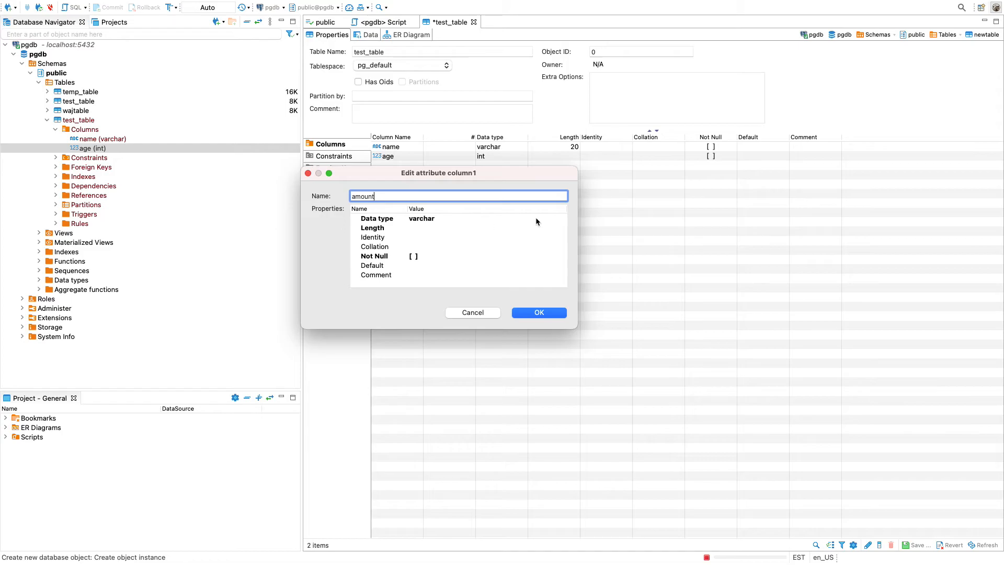
left_click(536, 220)
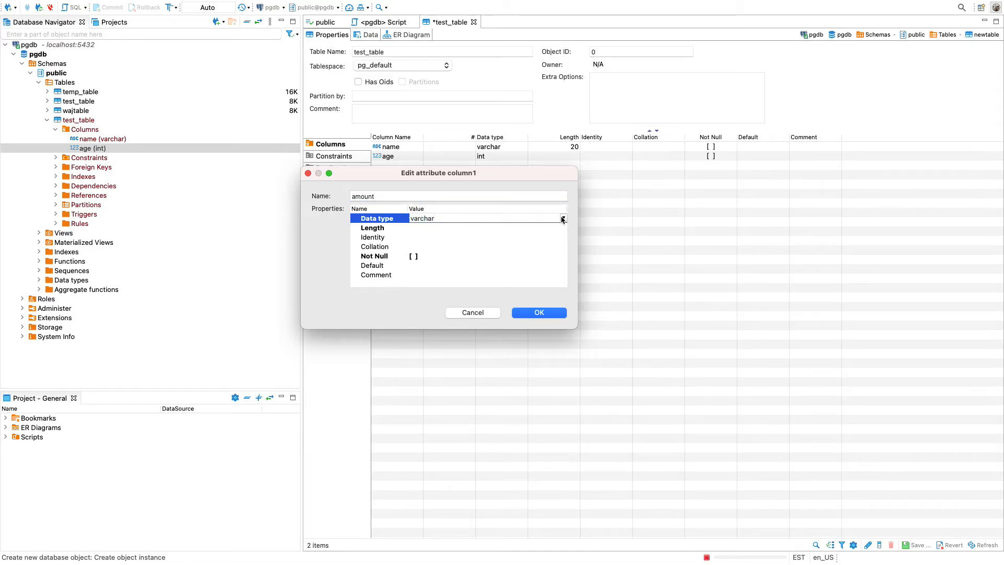
left_click(563, 218)
scroll(525, 283, "down", 10)
scroll(525, 284, "up", 12)
scroll(525, 284, "up", 6)
scroll(525, 287, "up", 1)
scroll(525, 287, "up", 2)
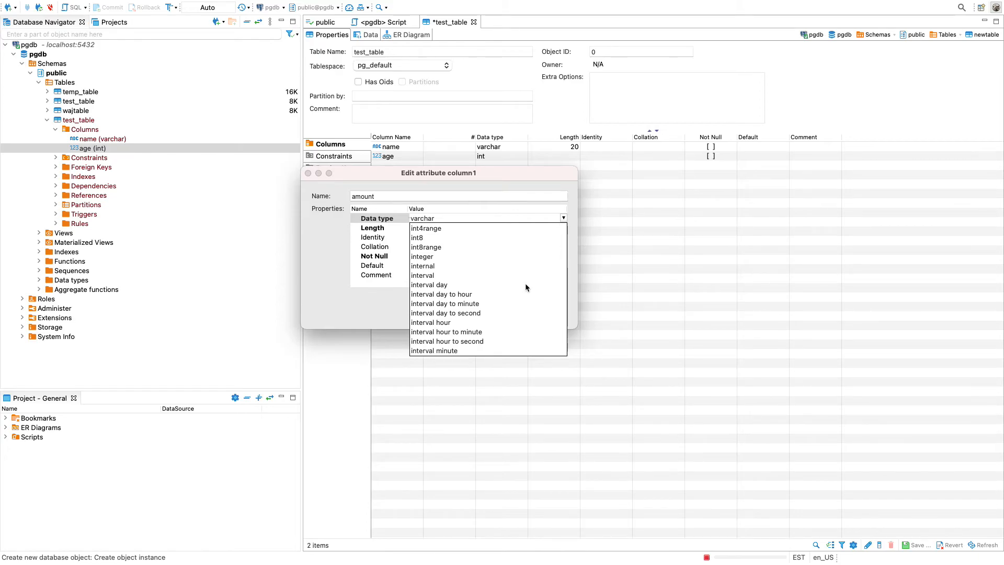
scroll(526, 287, "up", 7)
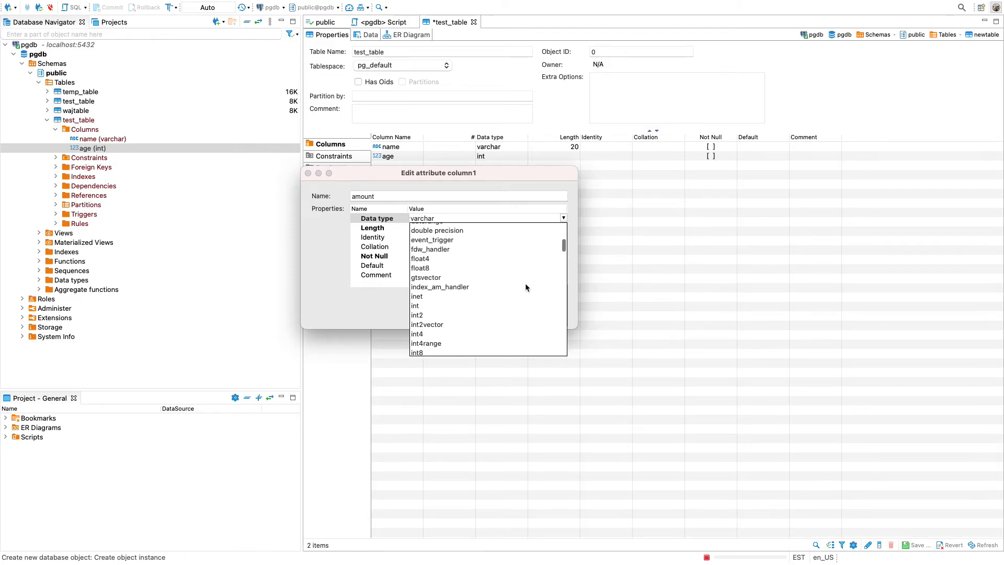
scroll(526, 287, "down", 4)
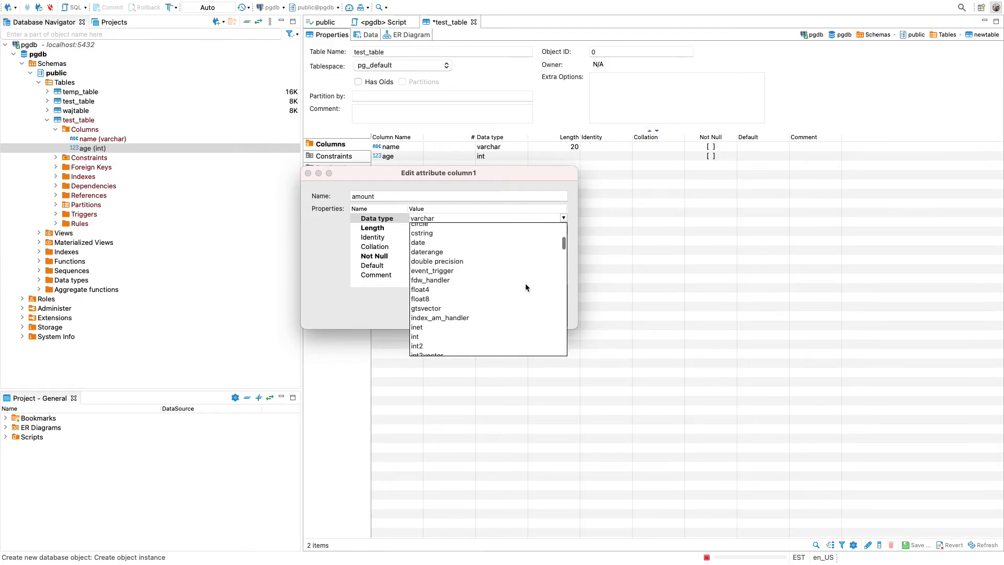
scroll(525, 284, "down", 8)
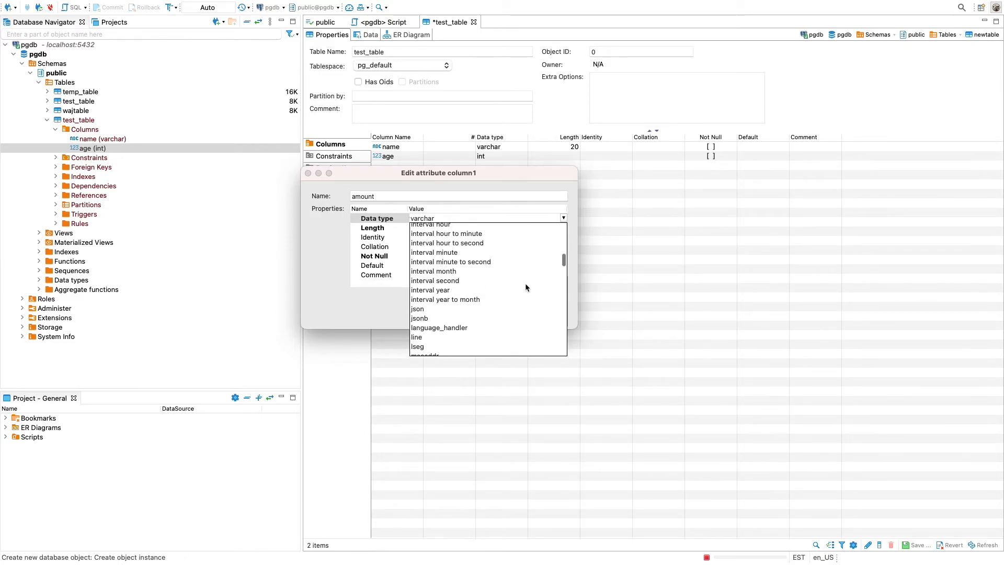
scroll(525, 284, "down", 3)
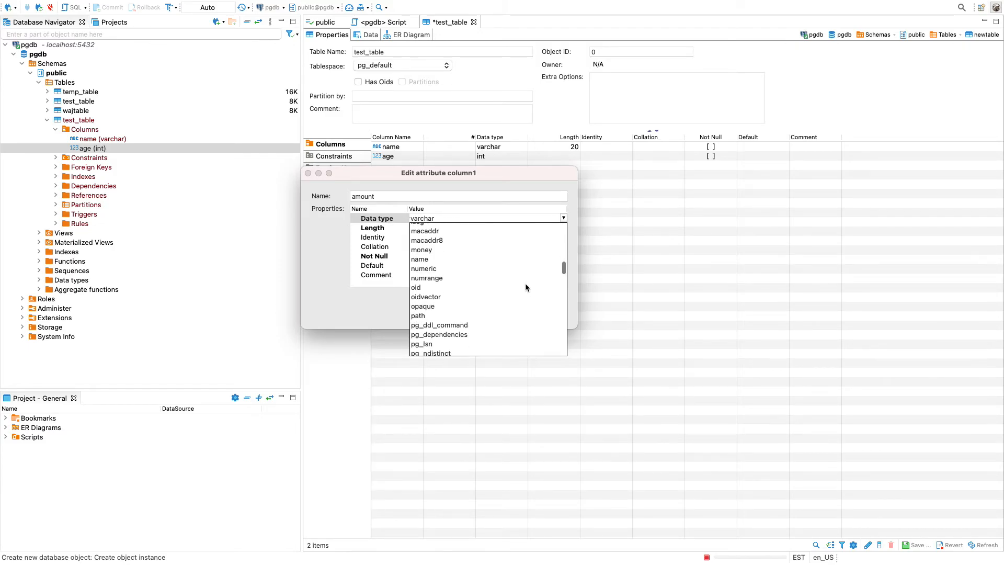
left_click(419, 254)
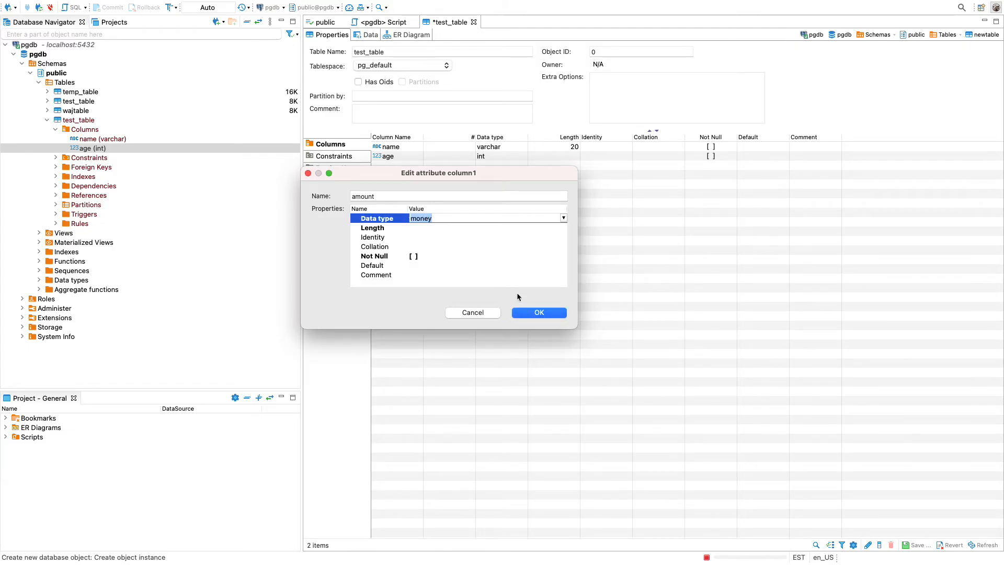
left_click(542, 312)
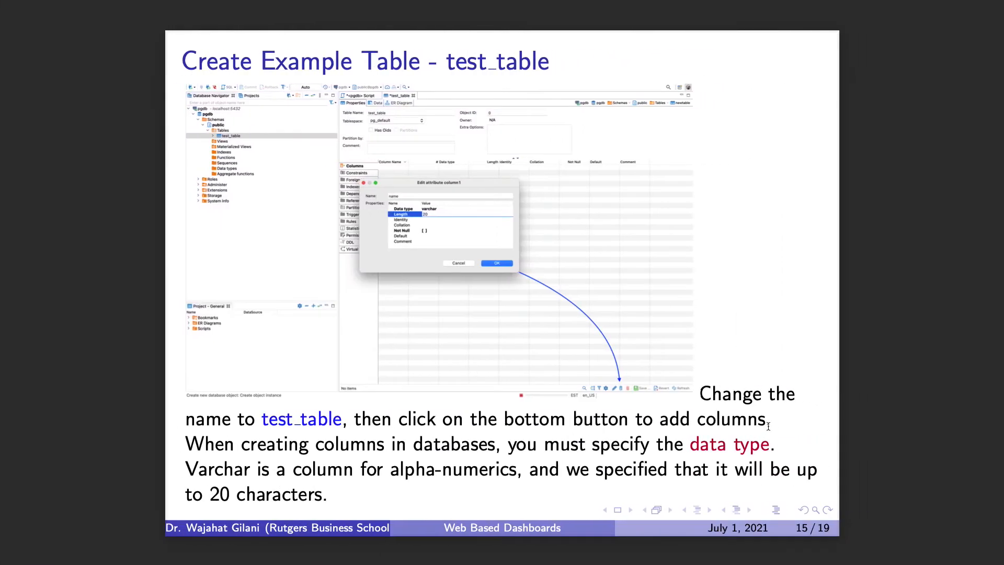
Consult the slide about saving and persisting the table, return to DBeaver and try to save the new test_table
key("Right")
key("Right")
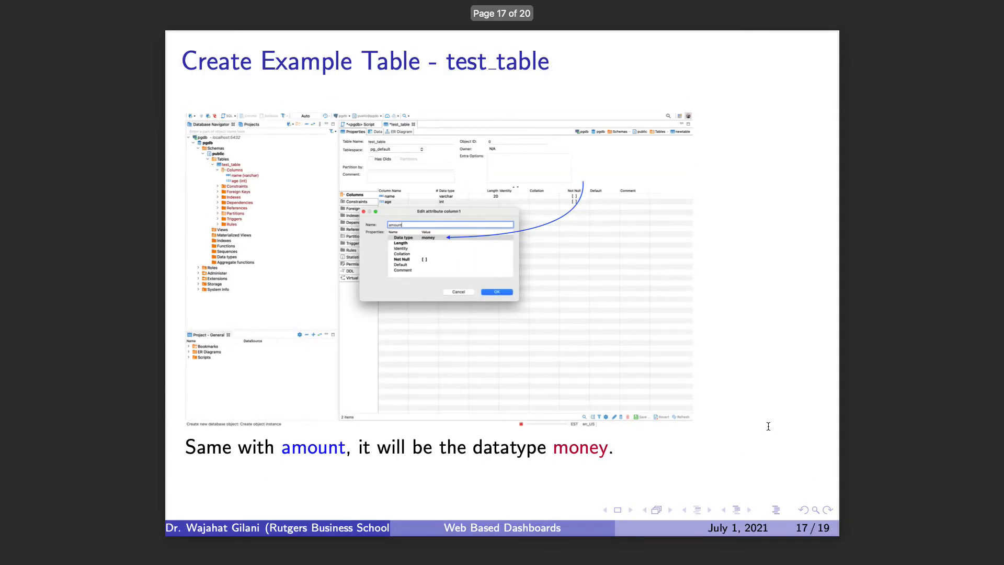
key("Right")
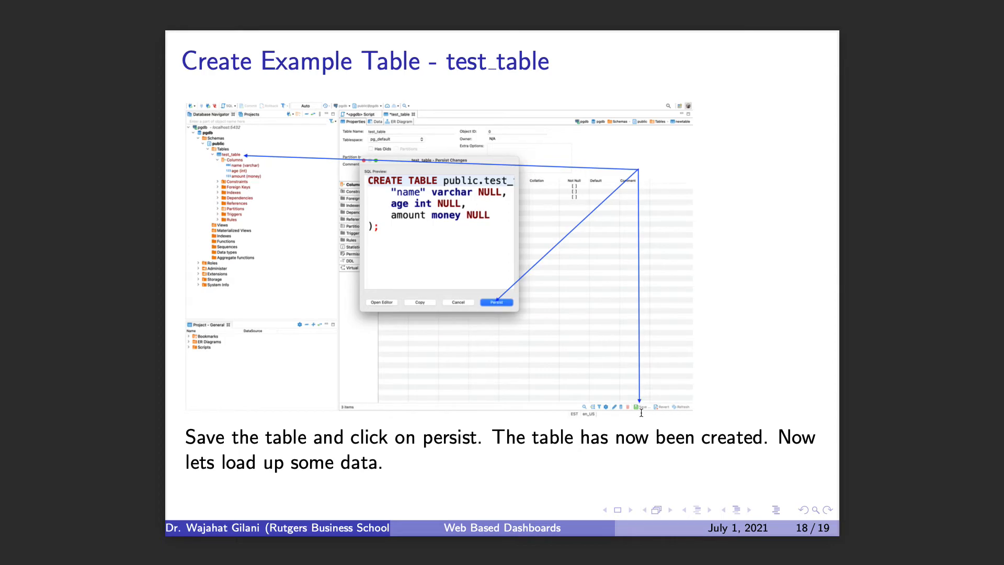
key("ctrl+Left")
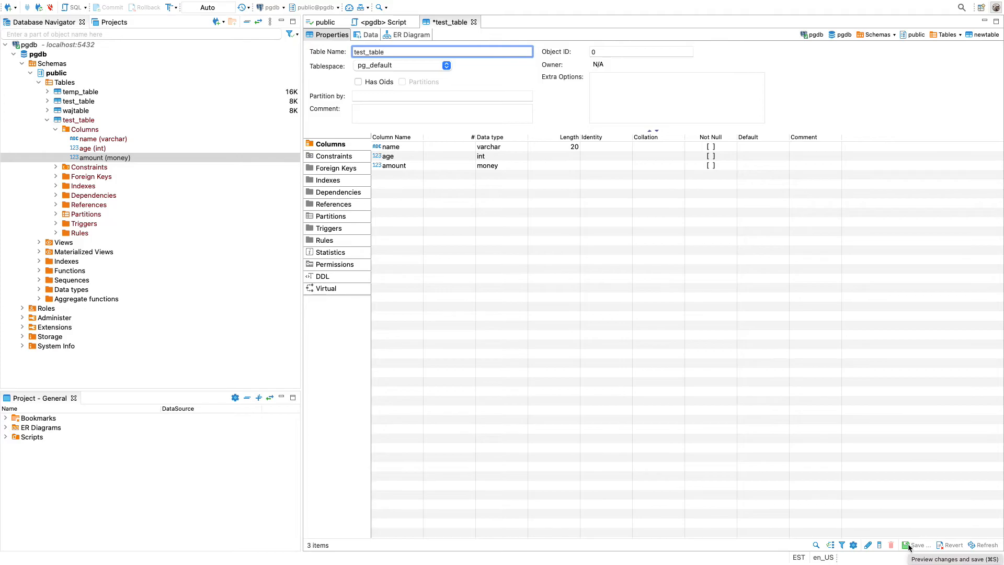
left_click(909, 547)
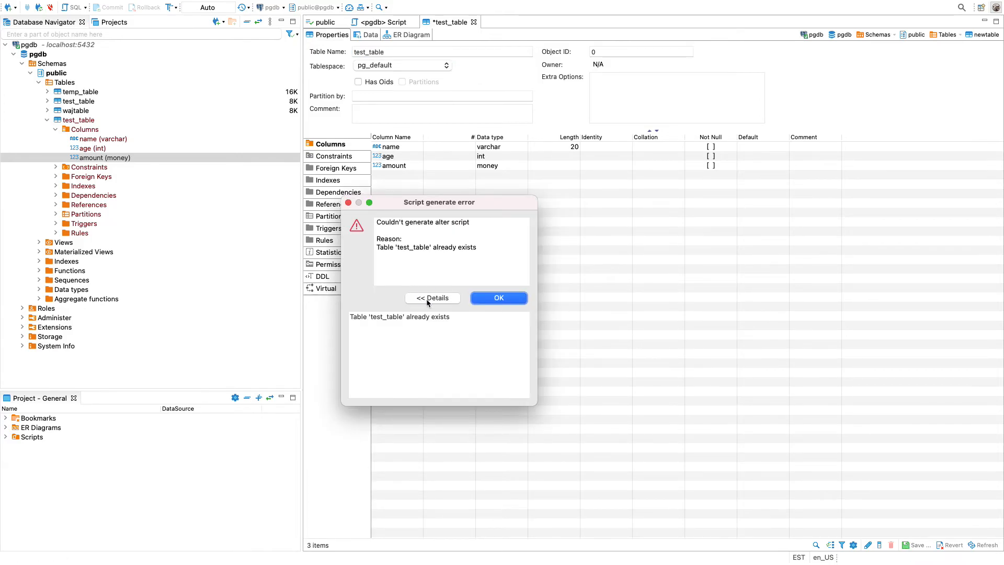
left_click(348, 203)
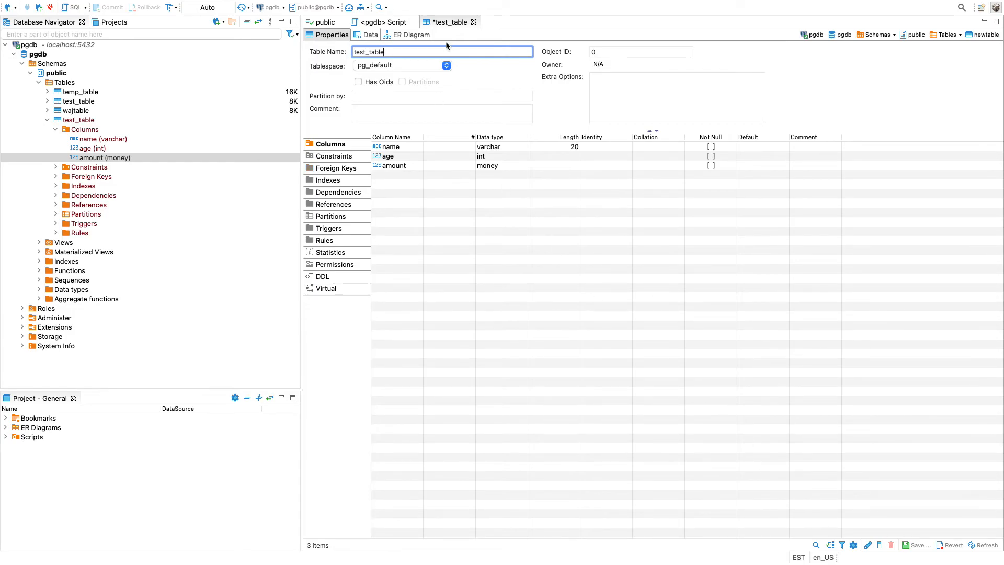
Close the unsaved test_table editor without persisting its changes in the database
left_click(473, 22)
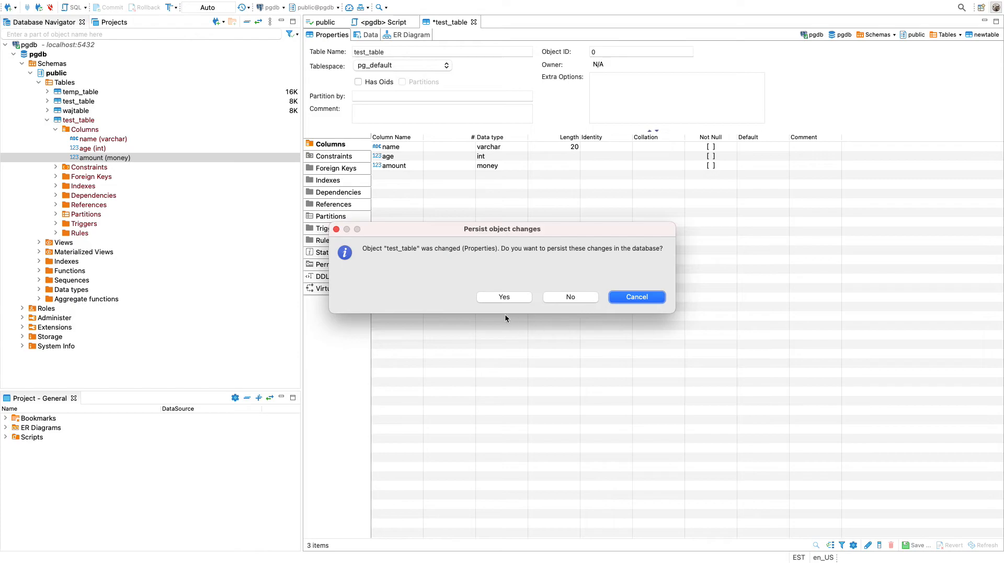
left_click(566, 296)
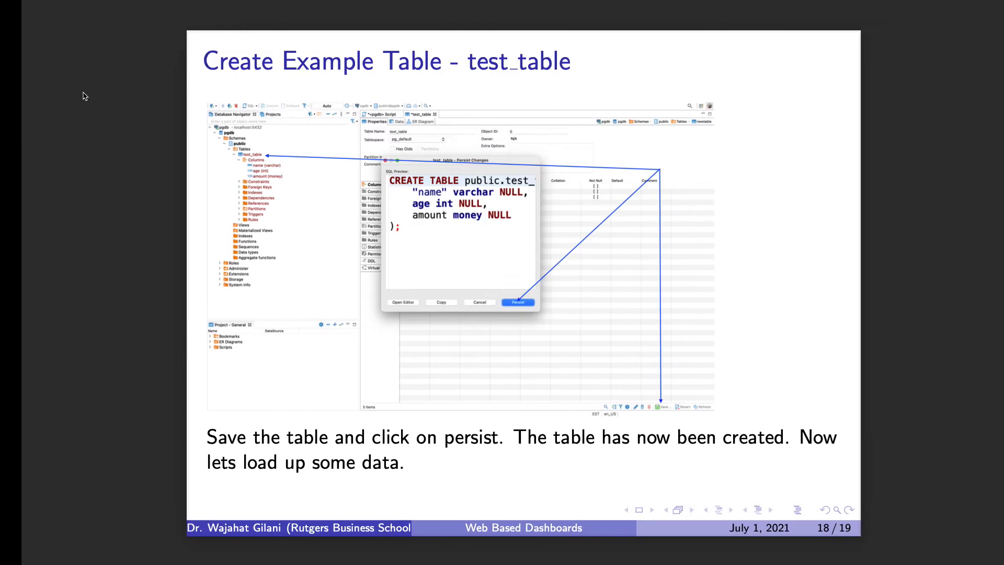
key("Right")
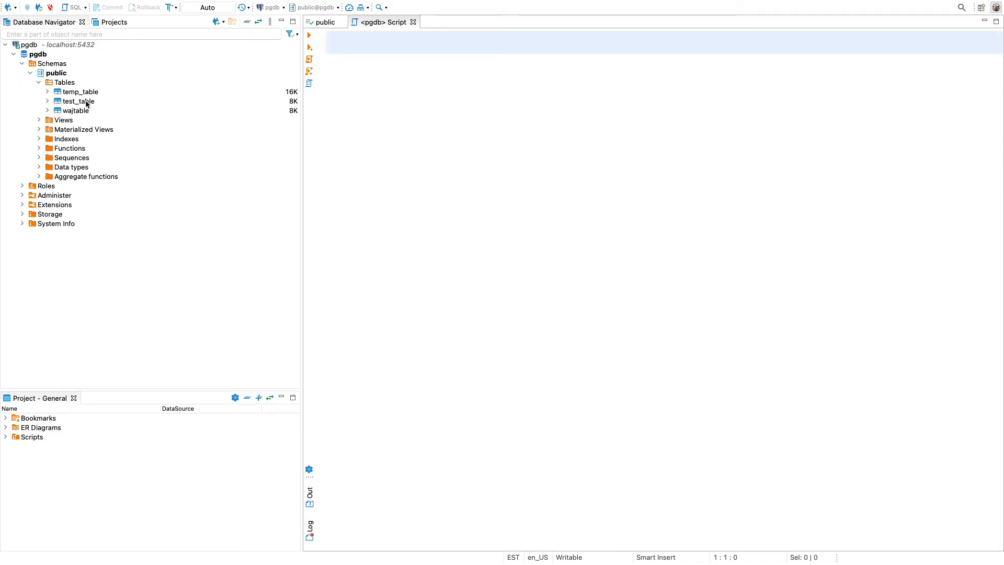
Examine the structure and column definitions of the existing test_table in the public schema
double_click(65, 103)
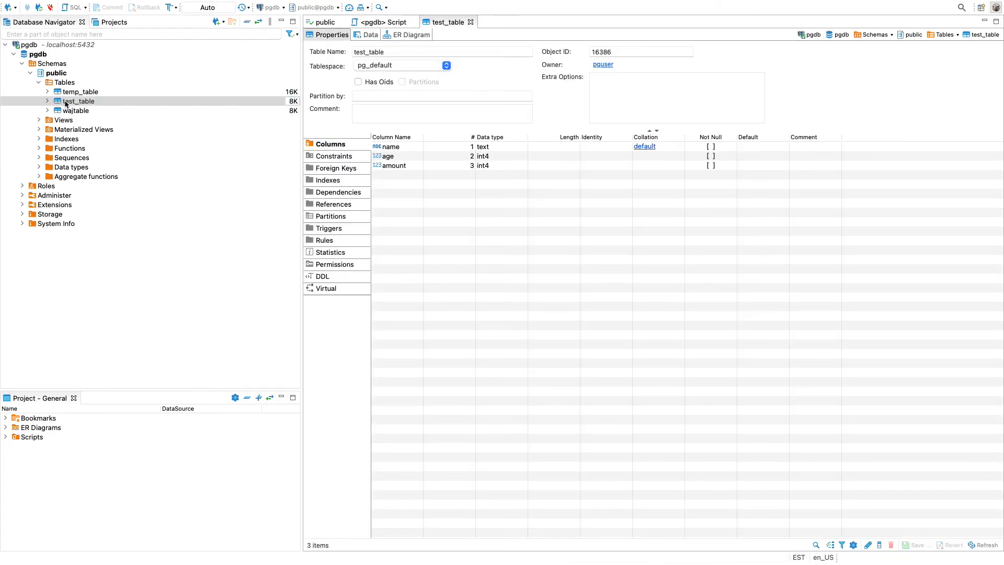
left_click(470, 22)
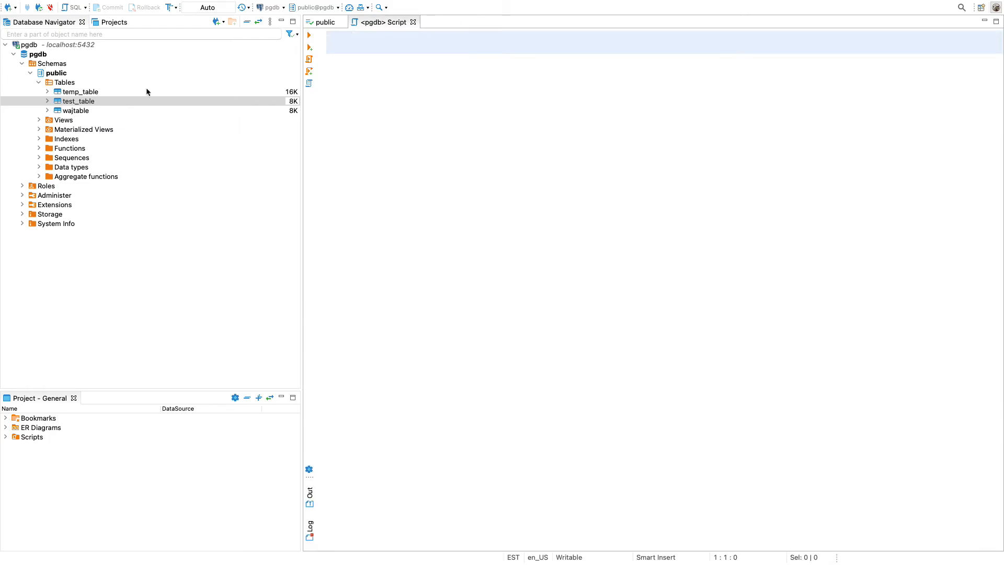
left_click(46, 104)
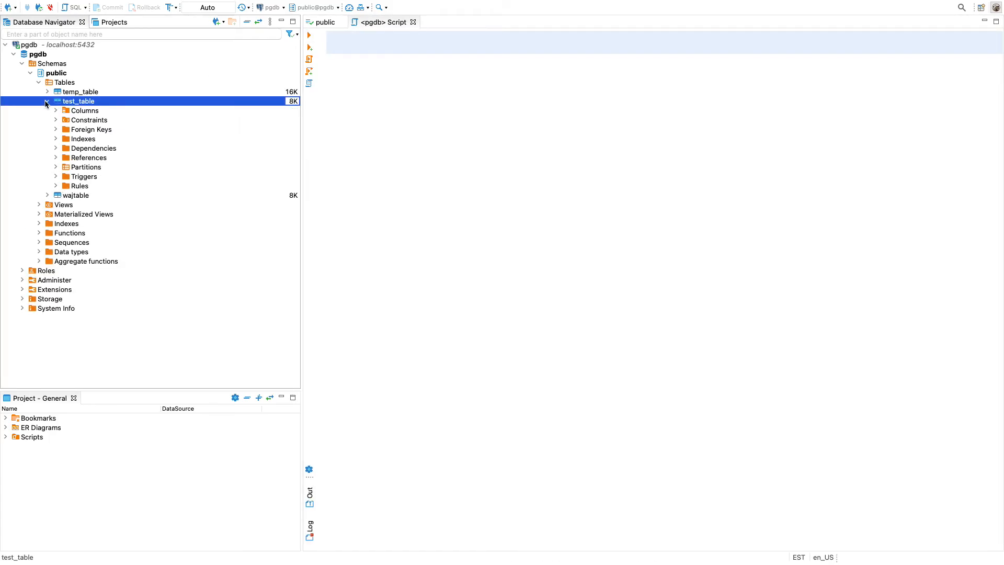
left_click(56, 111)
left_click(56, 110)
right_click(83, 100)
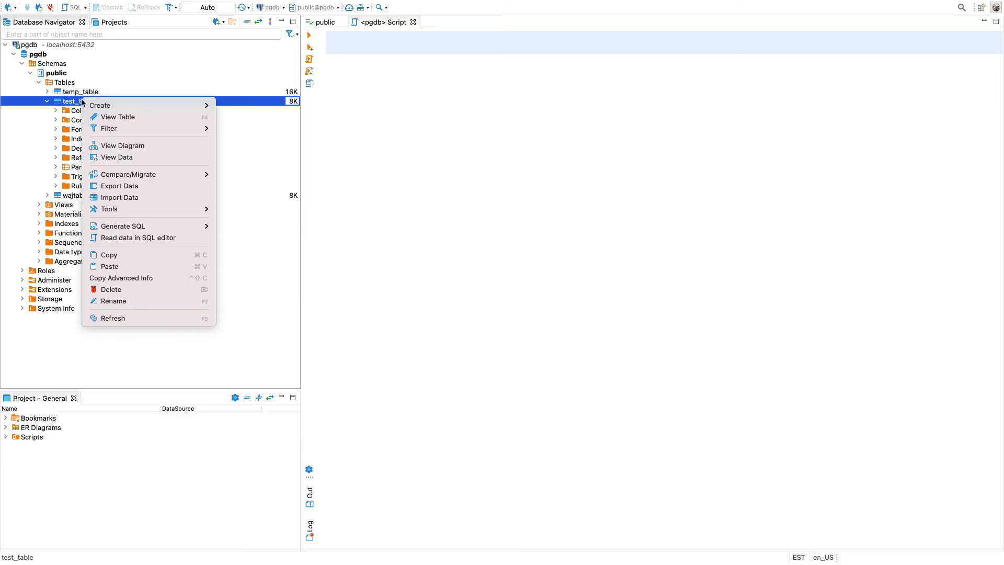
left_click(96, 118)
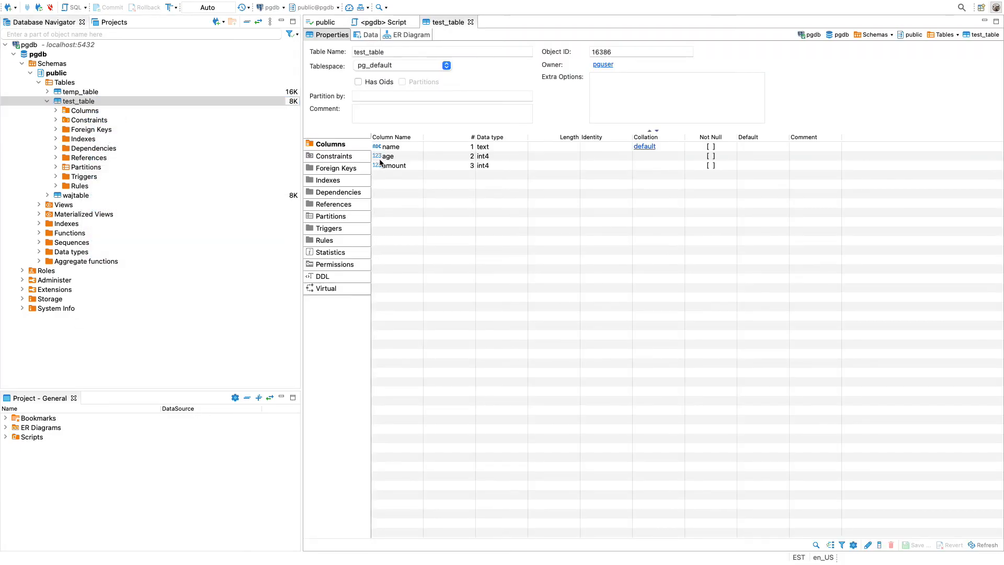
Close the test_table editor, browse the table's Columns folder in a separate view, and close that view
left_click(470, 23)
right_click(83, 109)
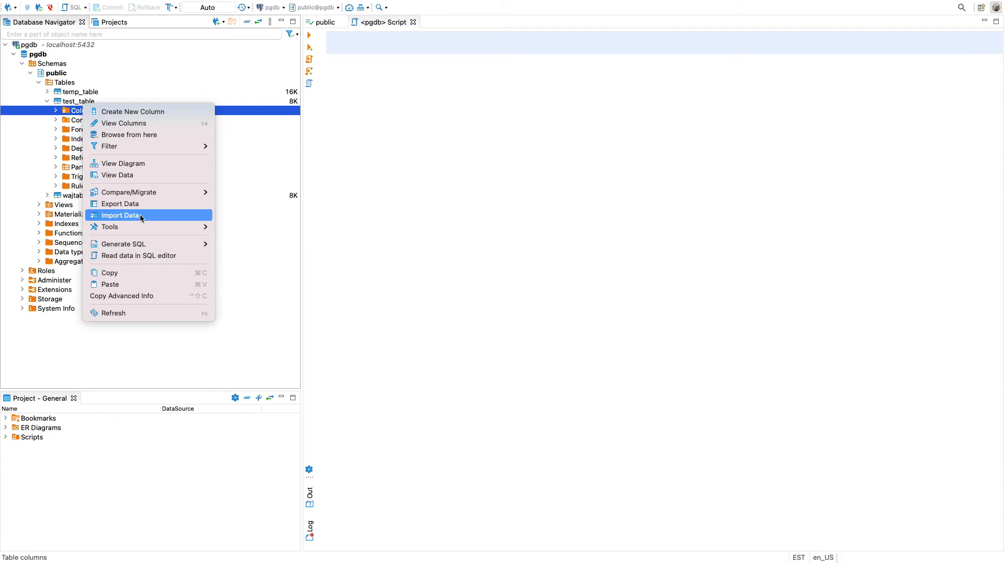
left_click(147, 136)
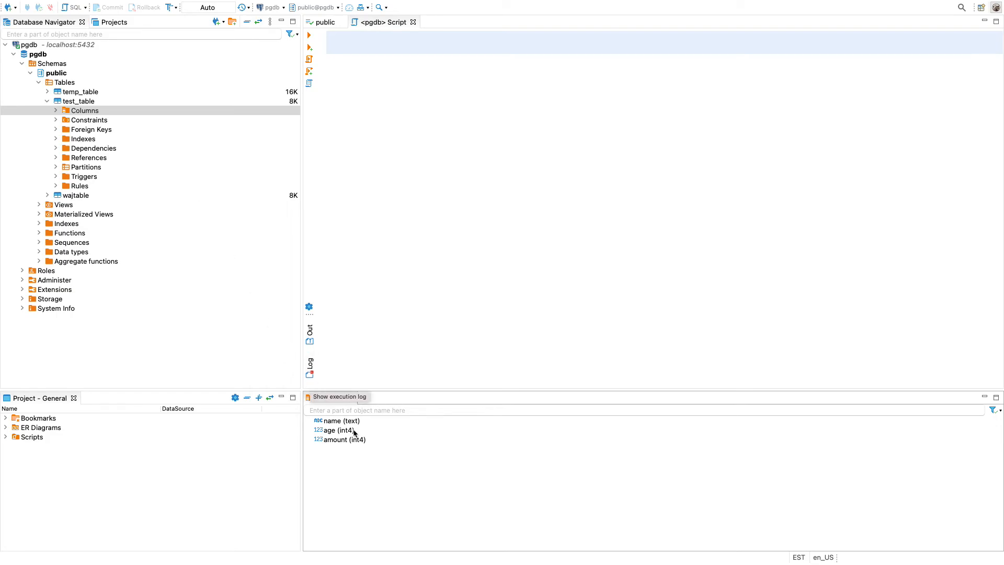
left_click(350, 398)
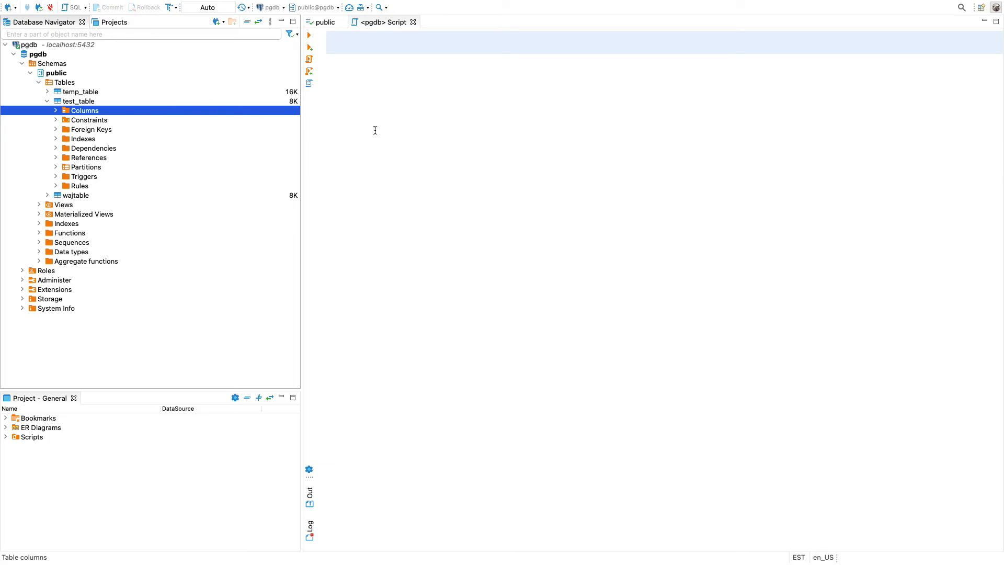
Consult the slide with the example insert statements and return to the empty SQL script
left_click(404, 90)
key("ctrl+Right")
key("ctrl+Left")
key("ctrl+Left")
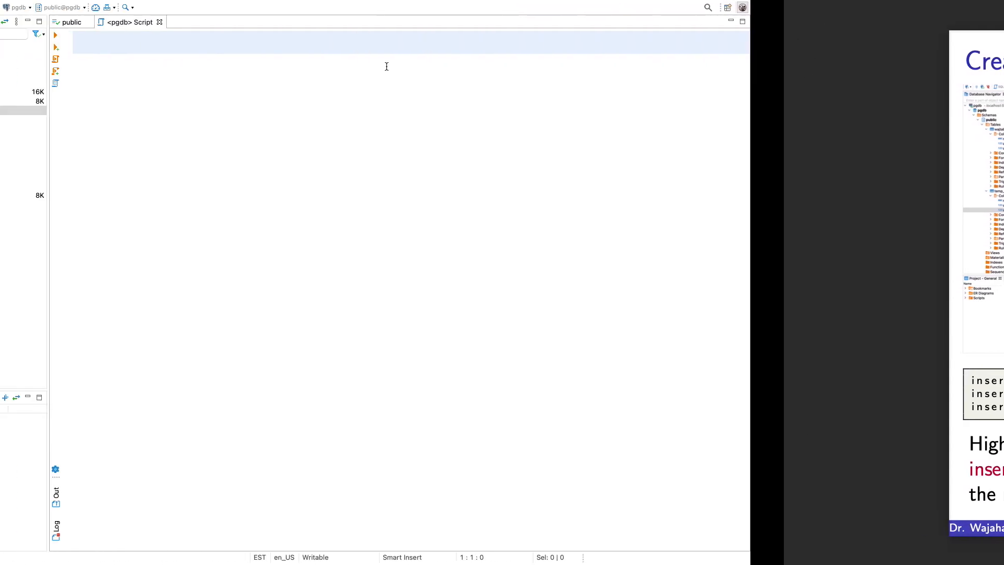
type("indser")
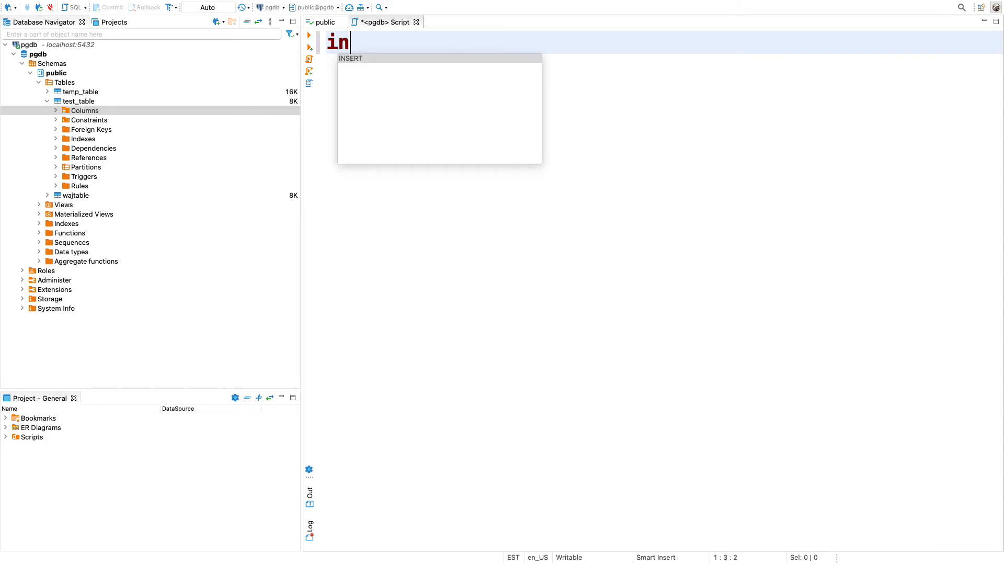
key("BackSpace")
key("BackSpace")
key("BackSpace")
key("BackSpace")
key("BackSpace")
key("BackSpace")
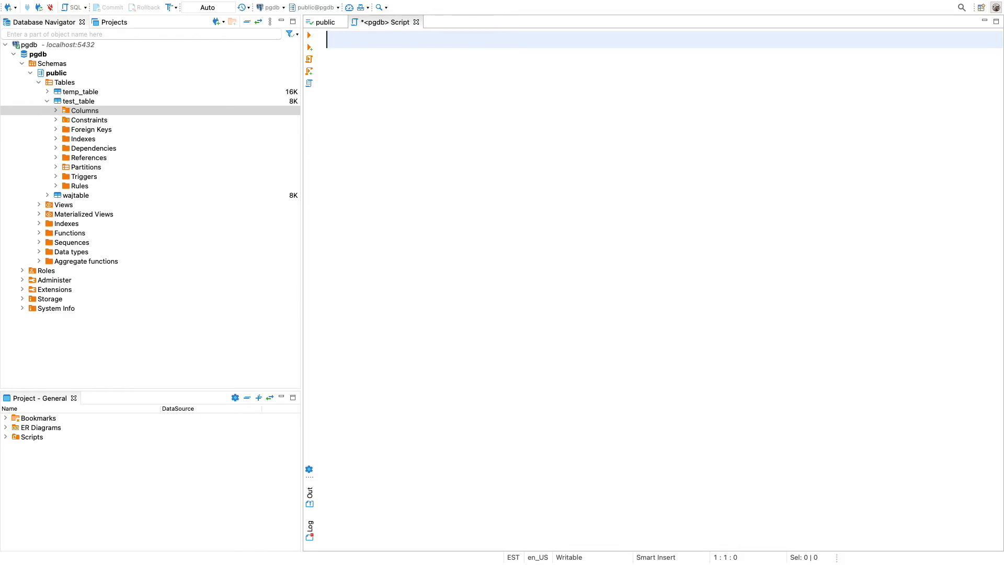
Begin an insert statement on test_table with a values clause in the SQL script
type("insert")
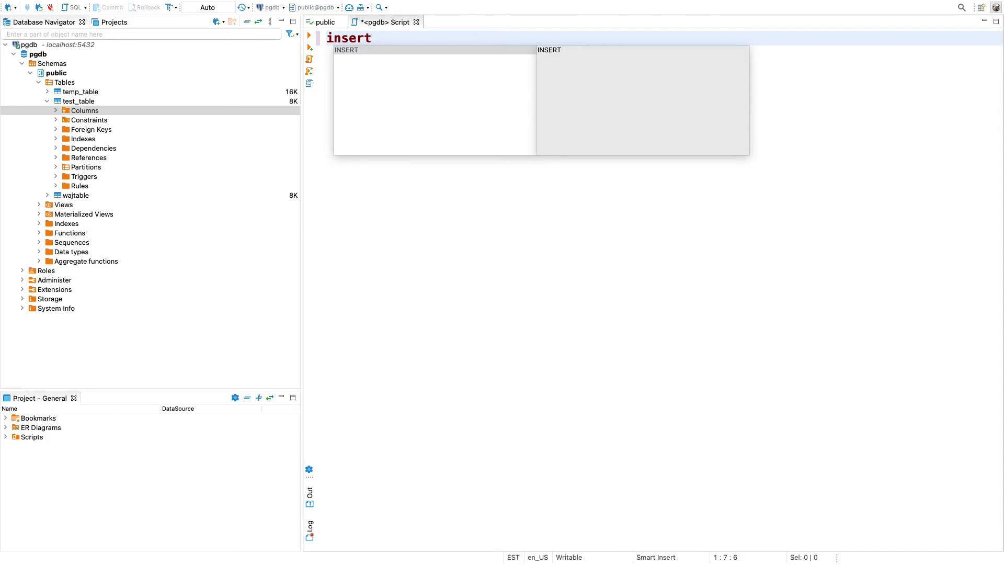
type(" into ")
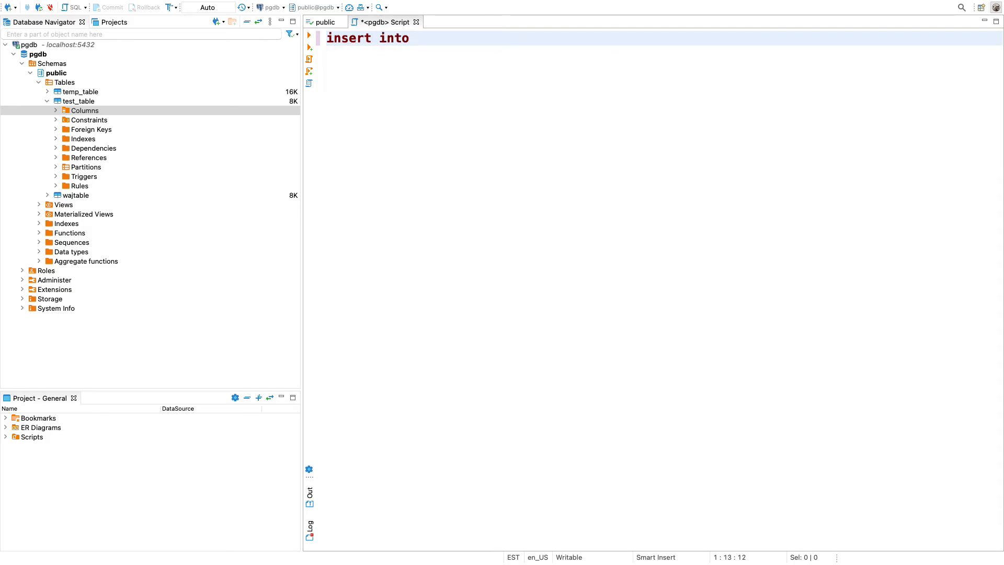
type("test")
key("Return")
type("values")
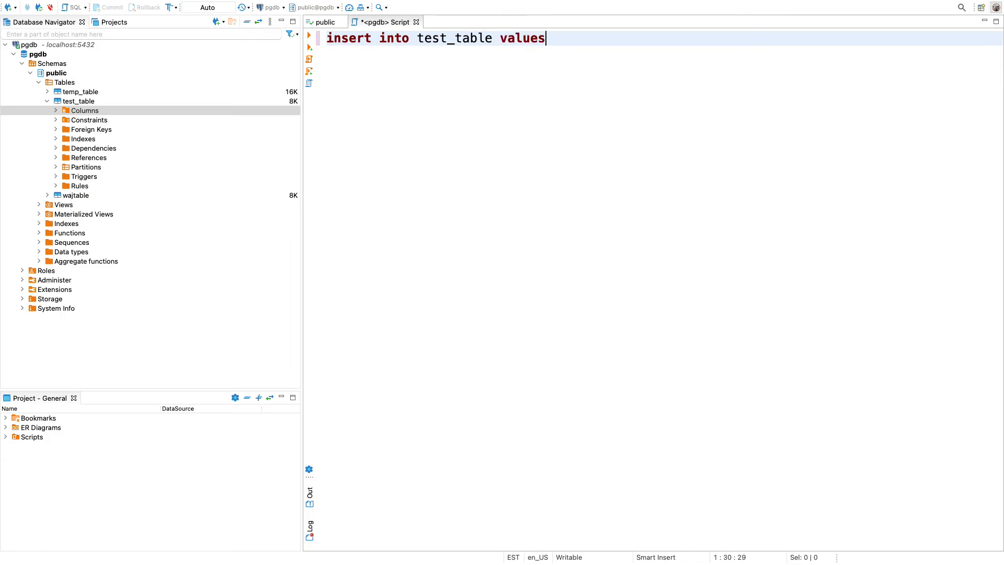
type("('batma")
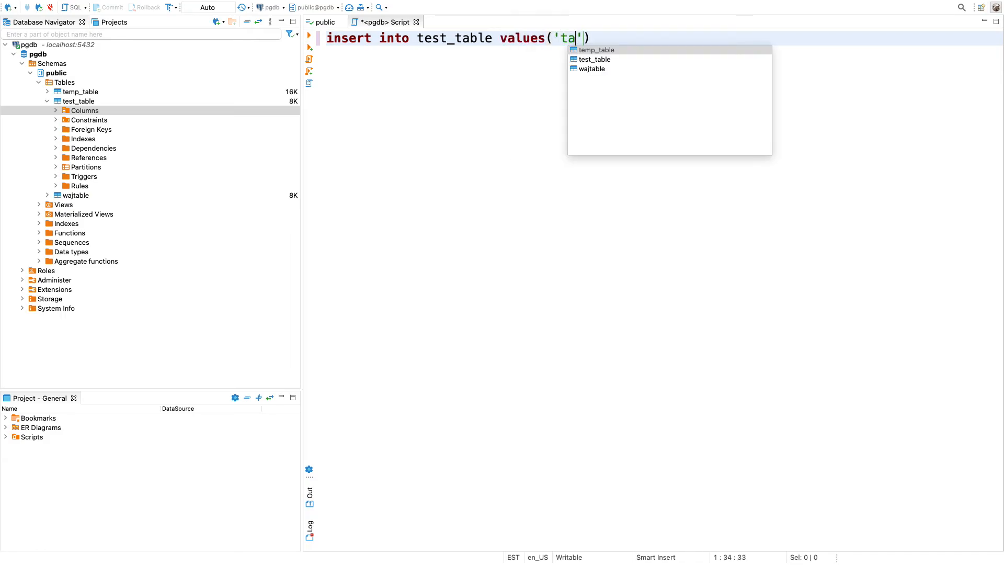
type("n',30,")
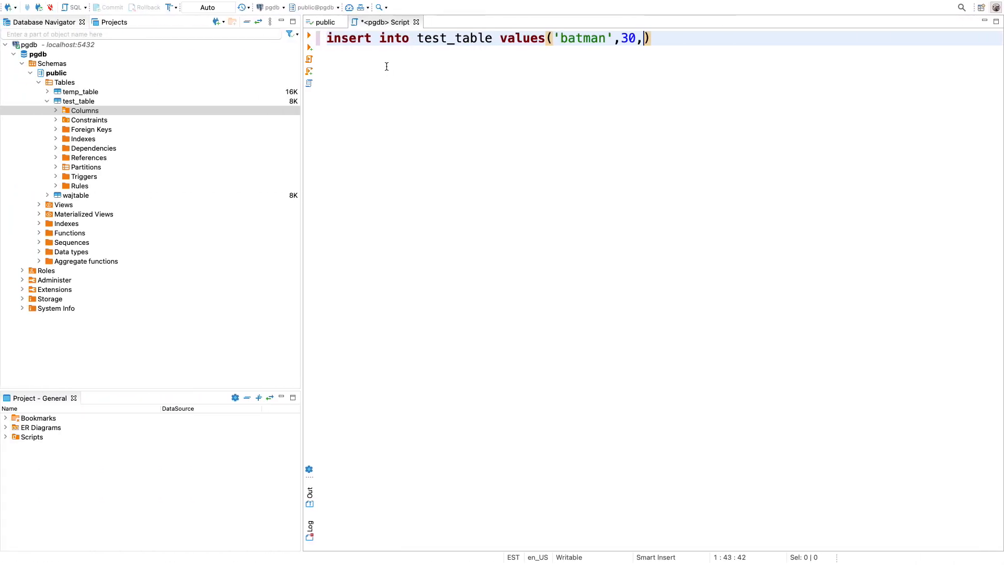
Fill the values list with 'batman', 30 and 1000000, and end the insert statement with a semicolon
type("1000000")
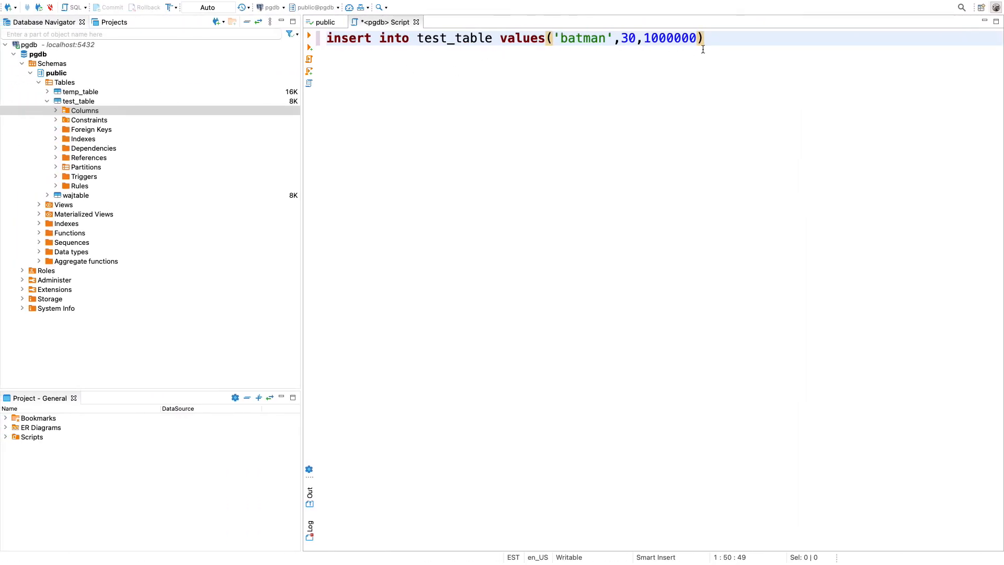
type(");")
key("Return")
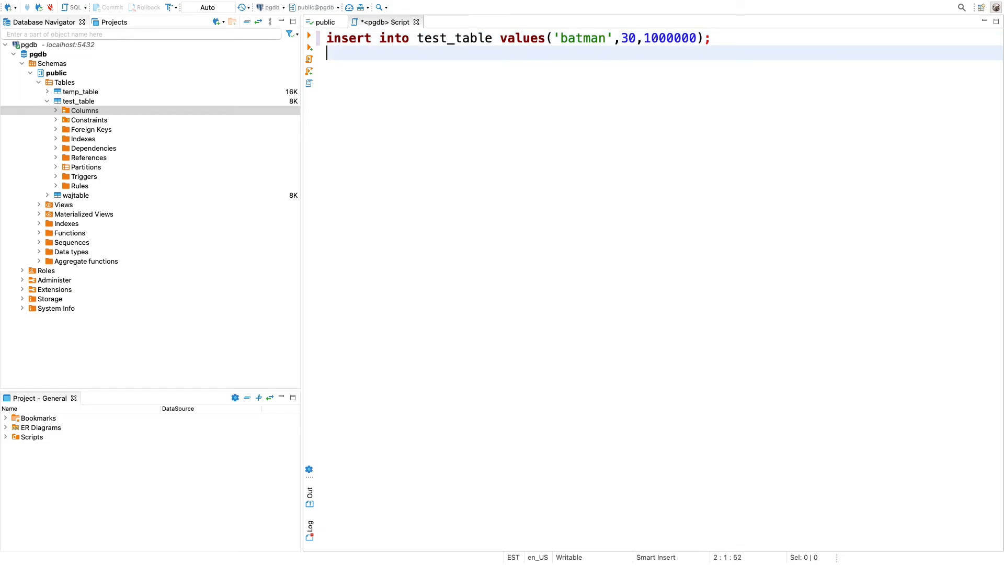
Copy the batman insert statement onto the second line and change its name value to 'superman'
left_click_drag(758, 30, 326, 38)
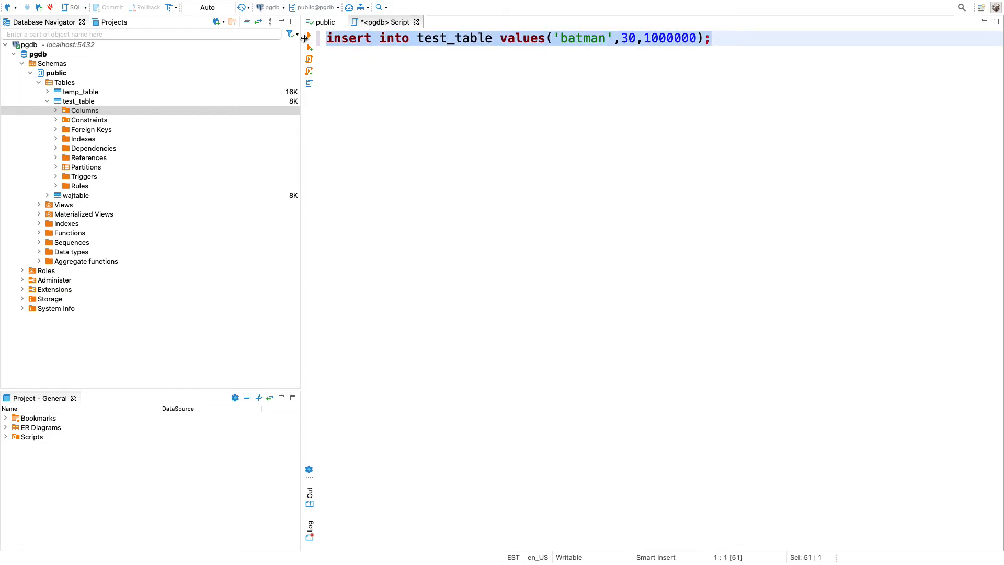
key("super+c")
key("Right")
key("Down")
key("super+v")
double_click(581, 52)
type("superm")
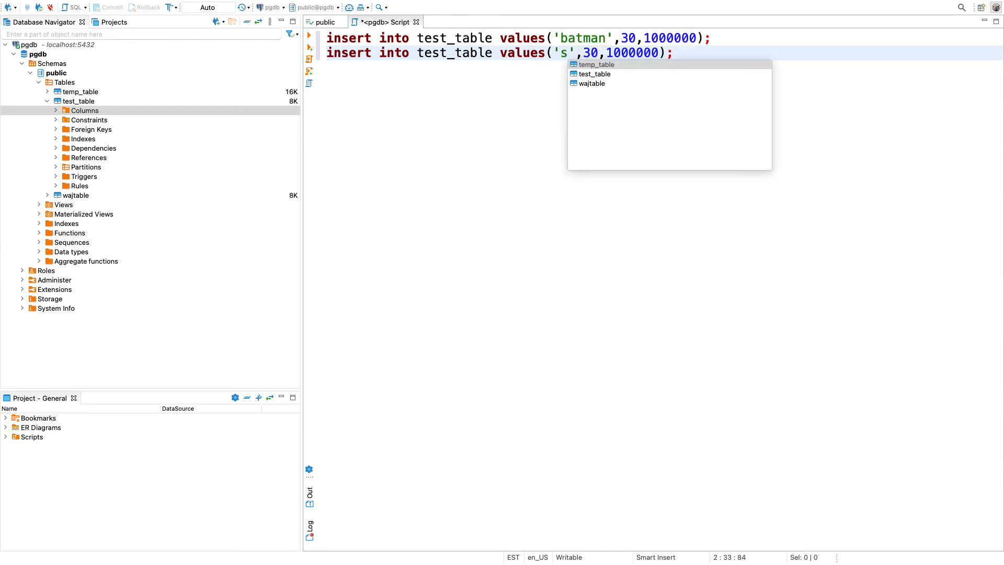
type("an")
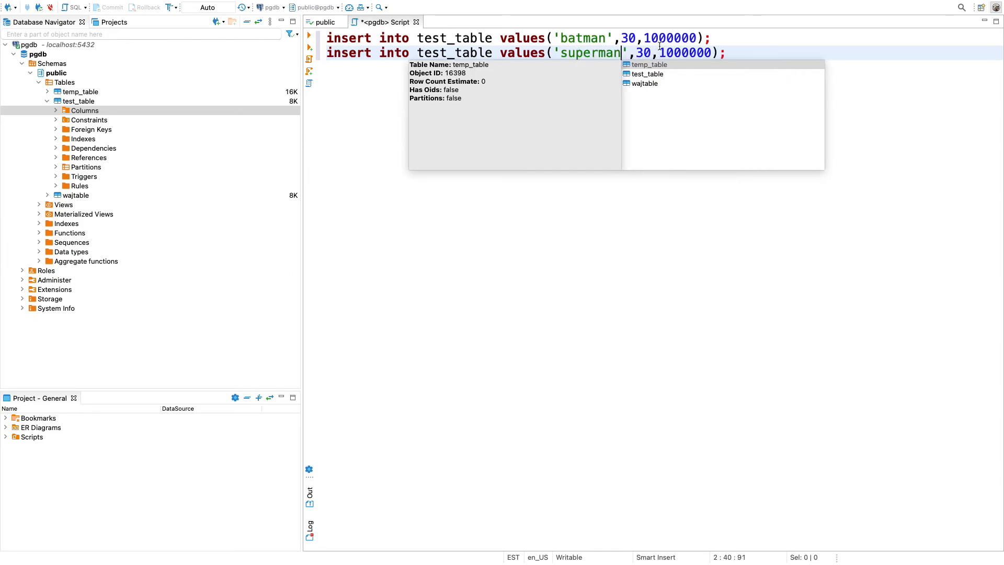
Set the superman statement's age value to 329 and its amount to 1000
left_click(647, 52)
key("Delete")
type("29")
left_click(718, 55)
key("BackSpace")
key("BackSpace")
key("BackSpace")
Paste the copied insert statement on a third line and change its name value to 'wonderwoman'
left_click(760, 56)
key("Return")
key("super+v")
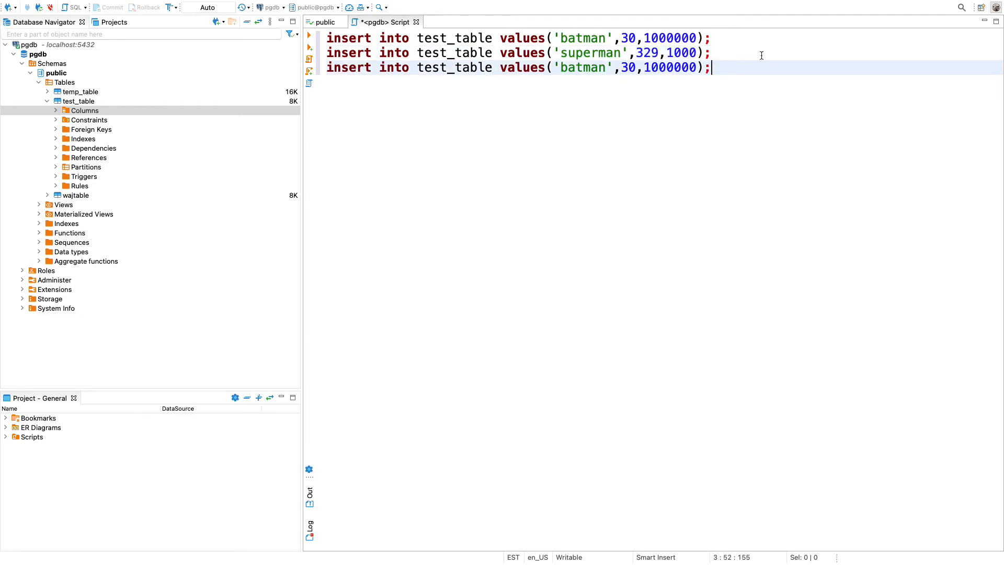
double_click(583, 67)
type("wondewe")
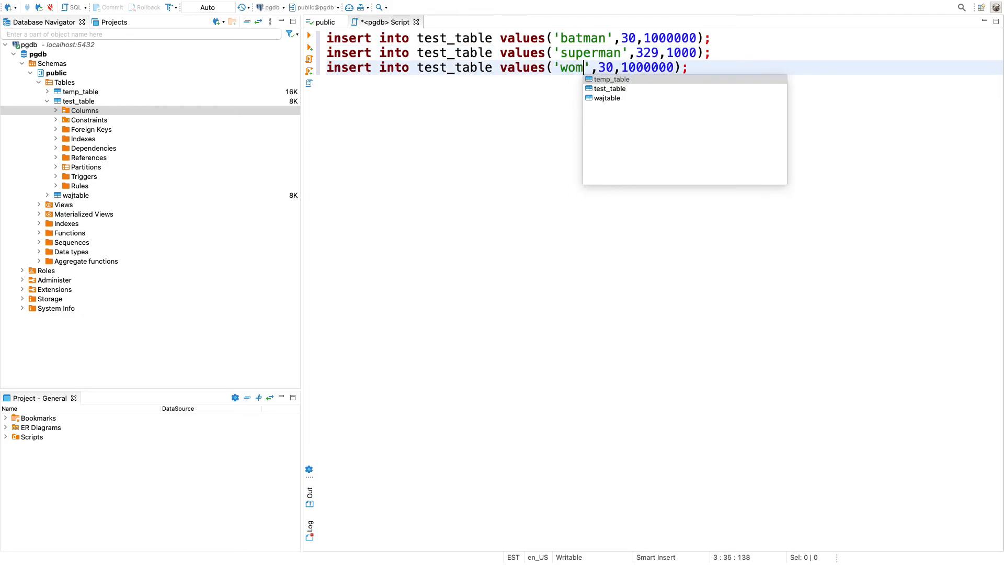
key("BackSpace")
key("BackSpace")
type("rwoman")
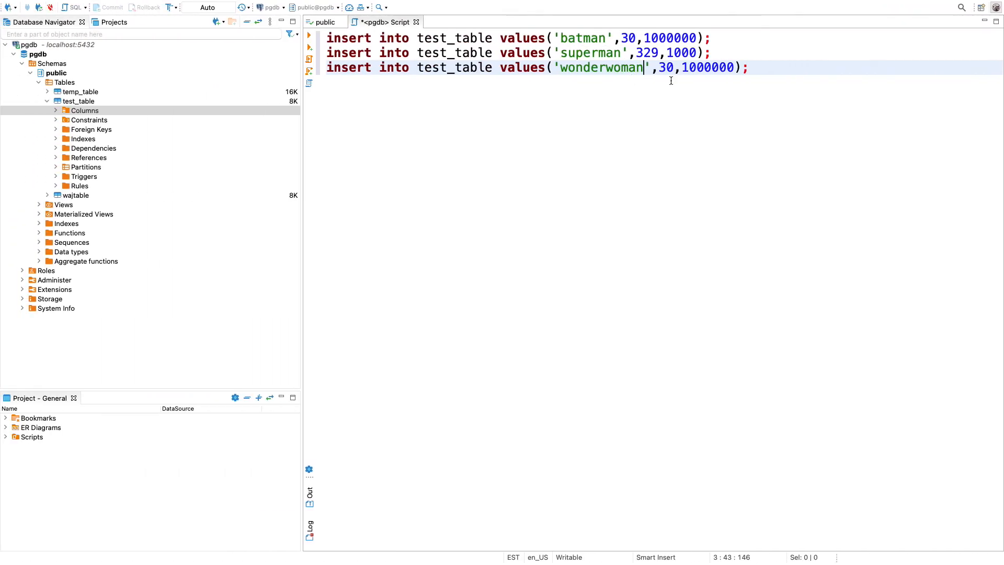
Set the wonderwoman statement's age to 300 and amount to 13, and execute all three insert statements together
type("0")
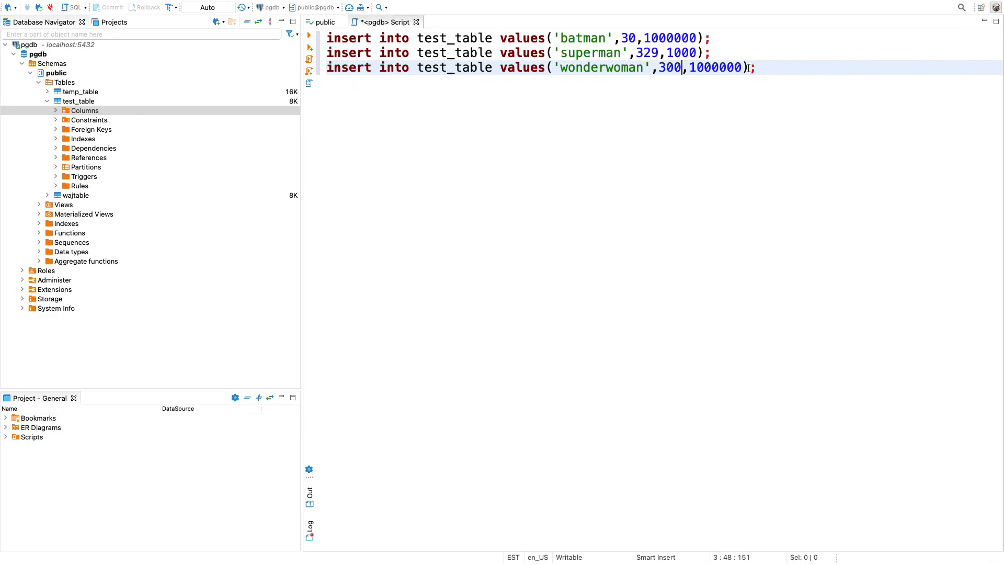
left_click_drag(743, 67, 693, 70)
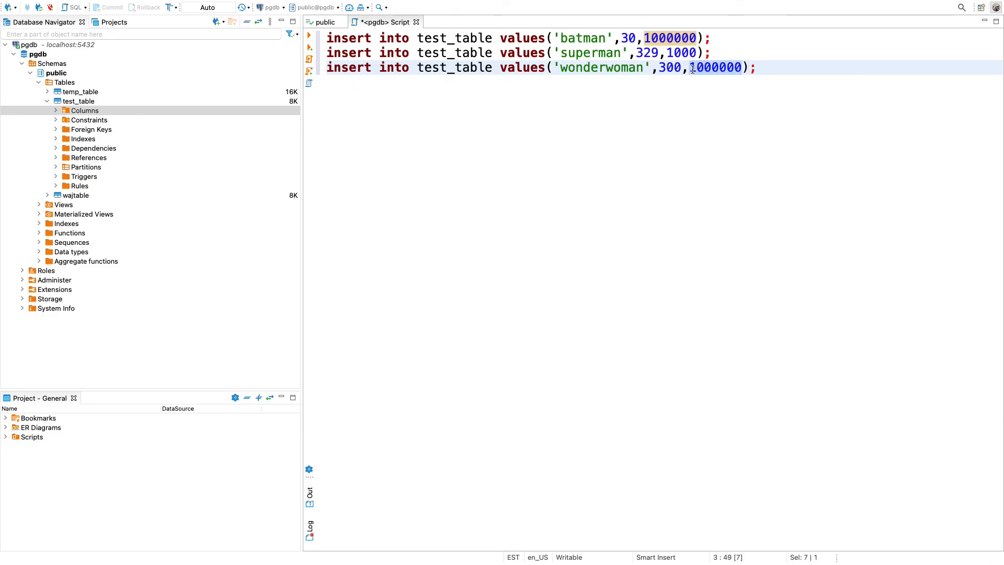
type("13")
left_click_drag(751, 80, 315, 42)
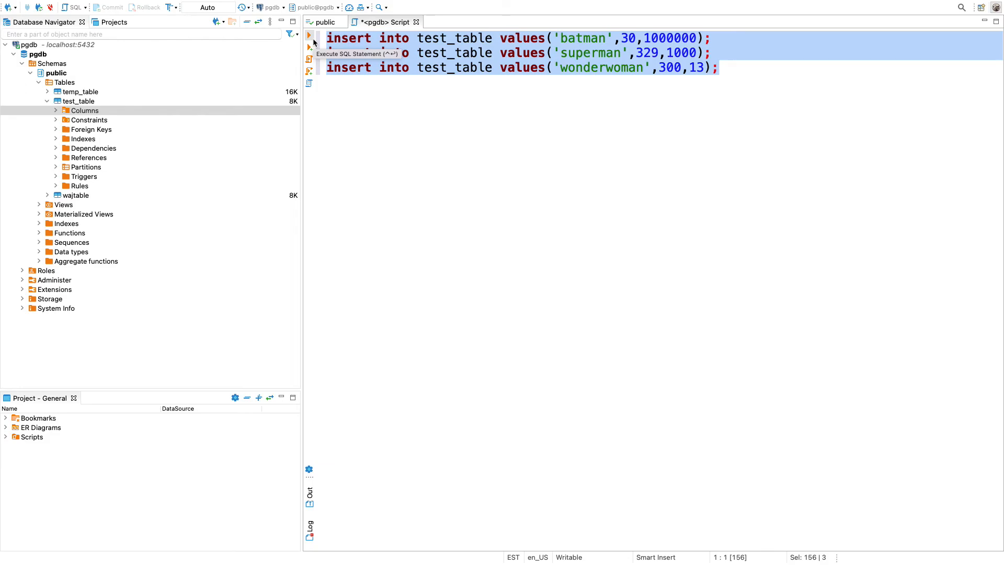
left_click(313, 41)
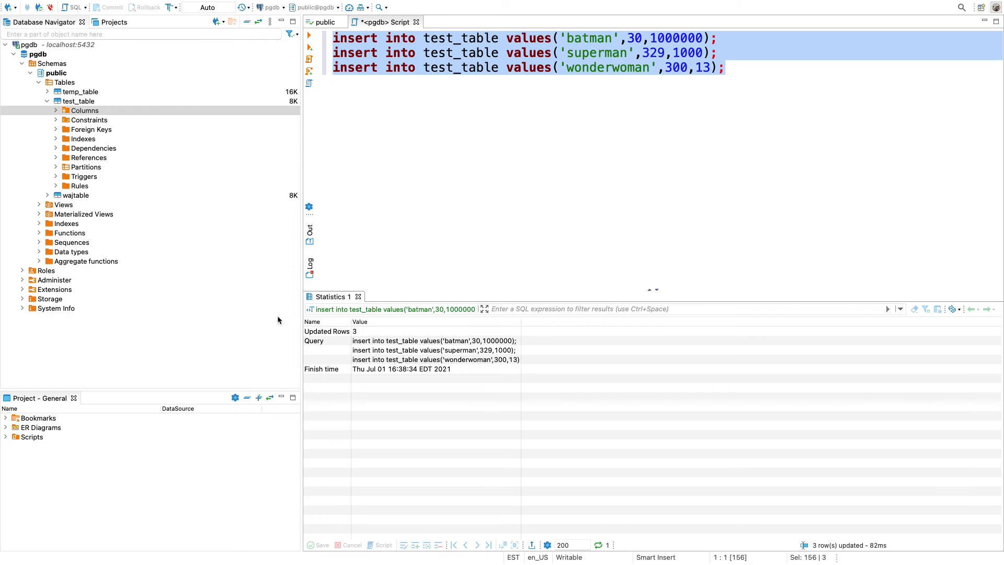
View the properties of test_table from the public schema and close its editor again
left_click(77, 102)
right_click(78, 104)
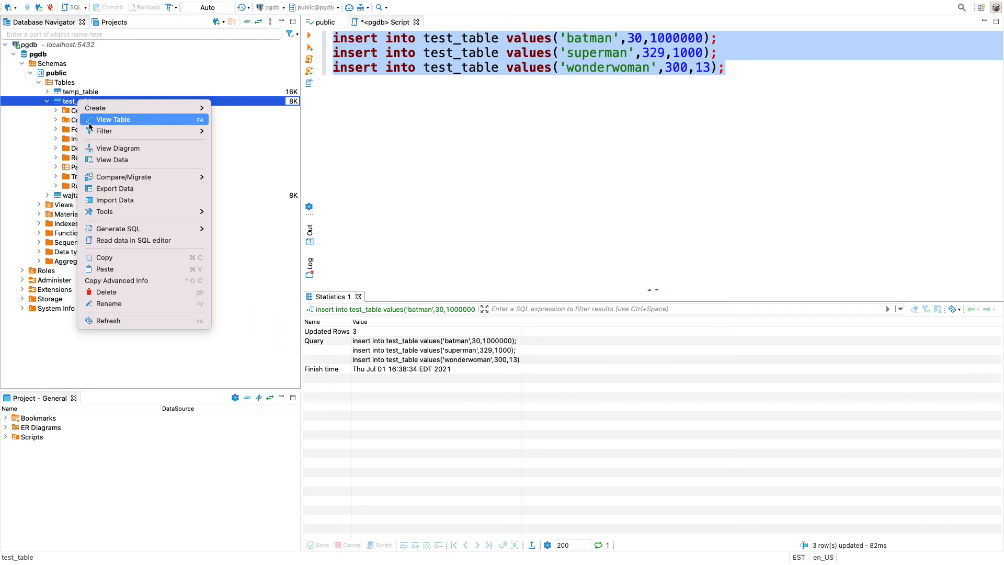
left_click(90, 123)
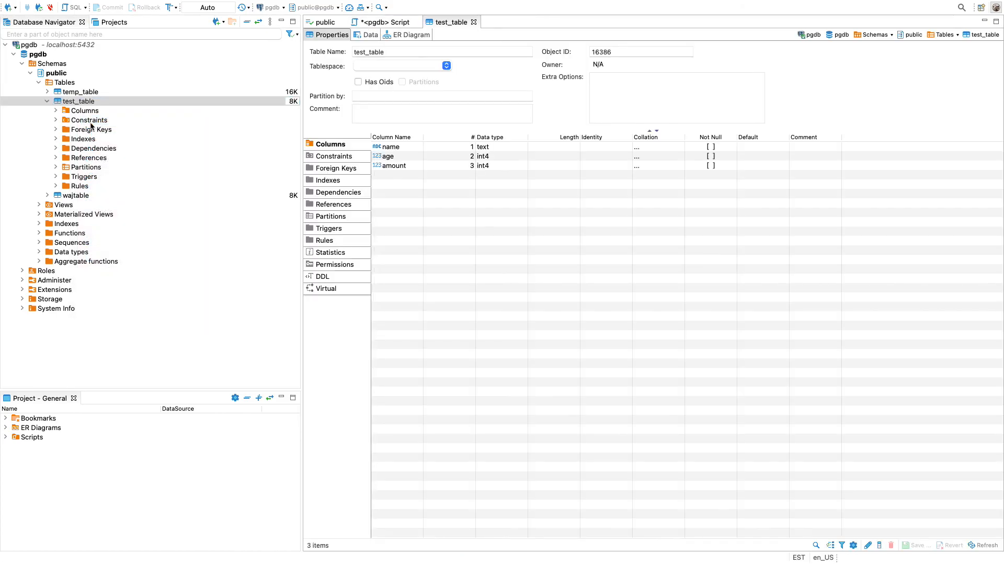
left_click(474, 22)
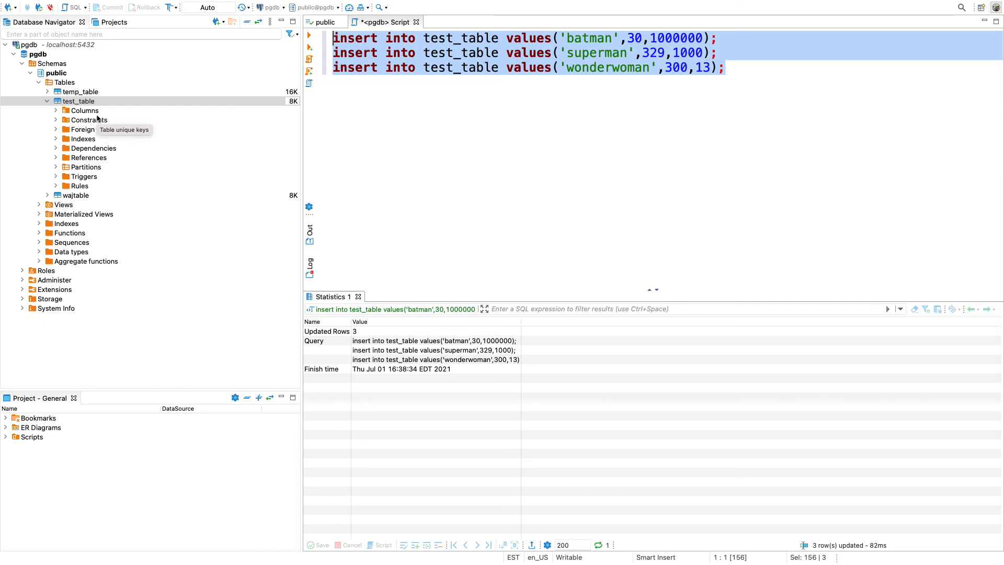
Write the query "select * from test_table" without a semicolon below the insert statements, separated by a blank line
left_click(447, 174)
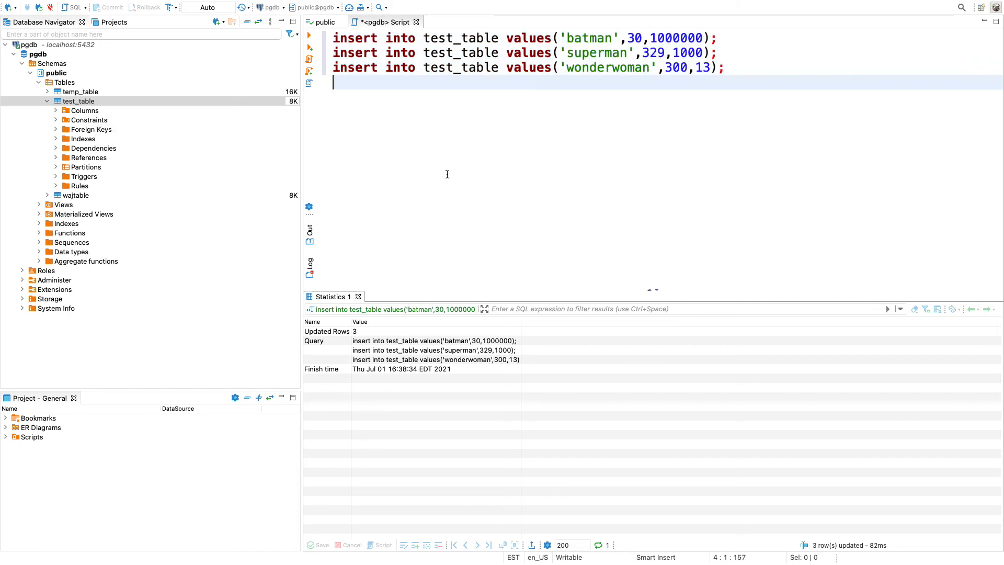
key("Return")
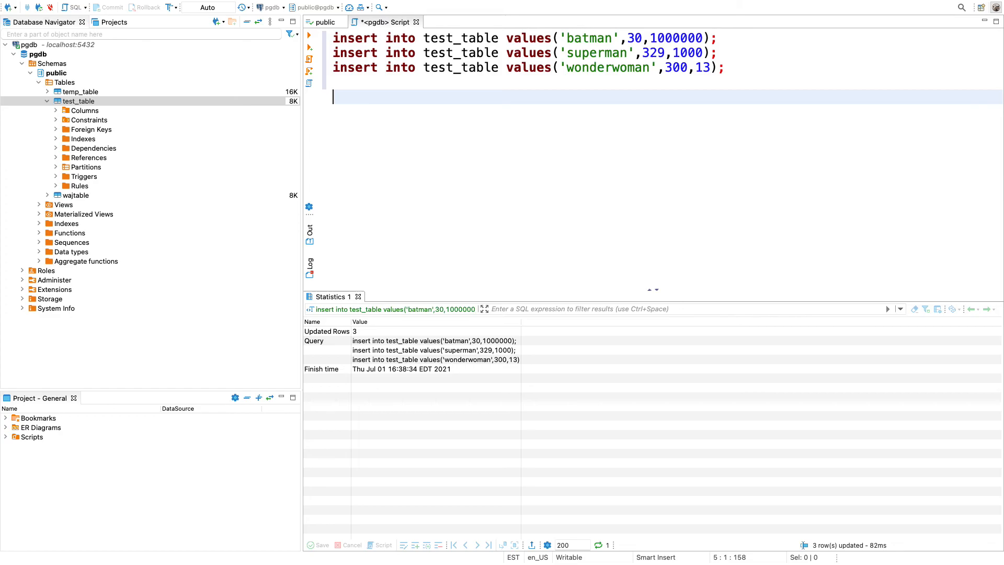
type("sel")
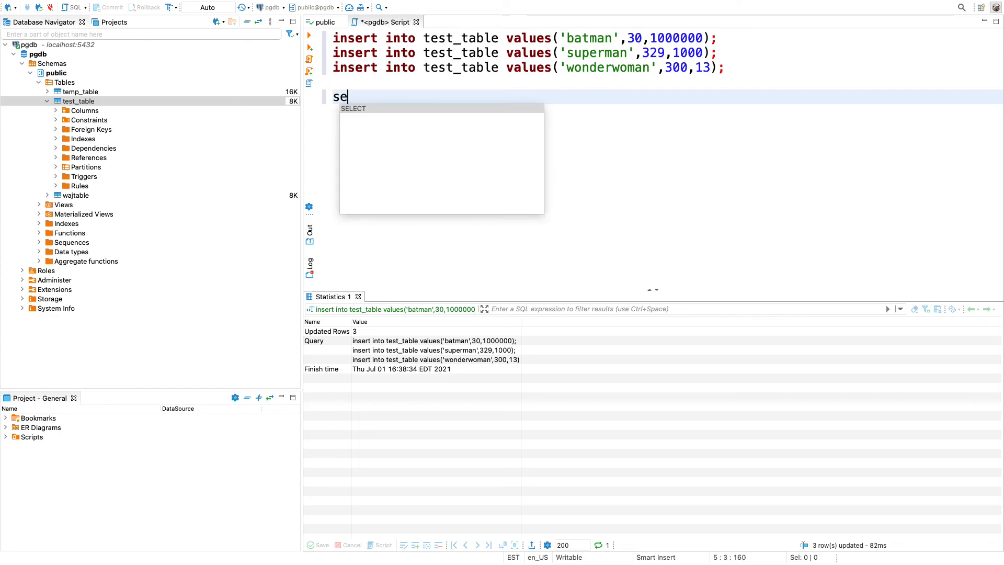
key("BackSpace")
key("BackSpace")
type("elect")
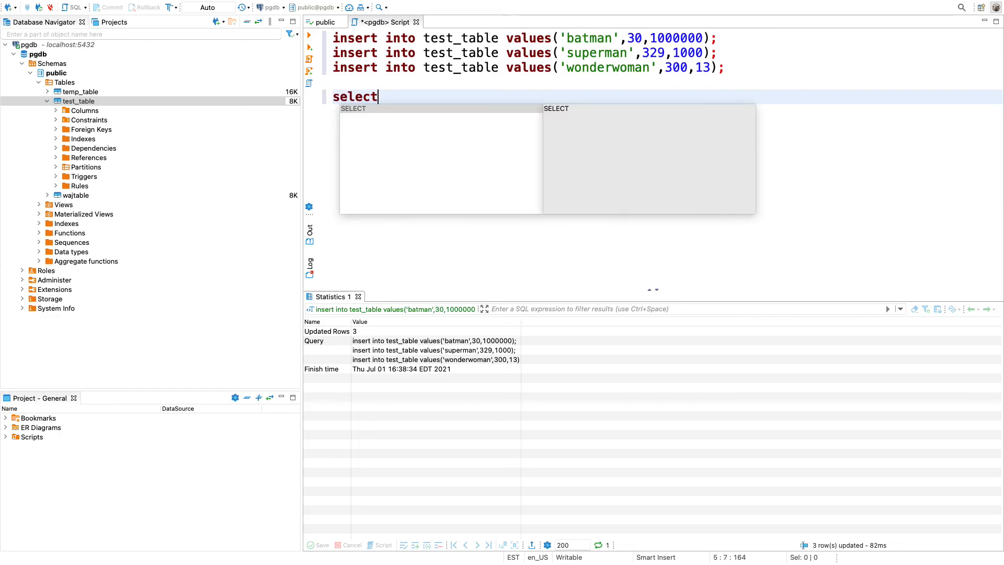
type(" * from test")
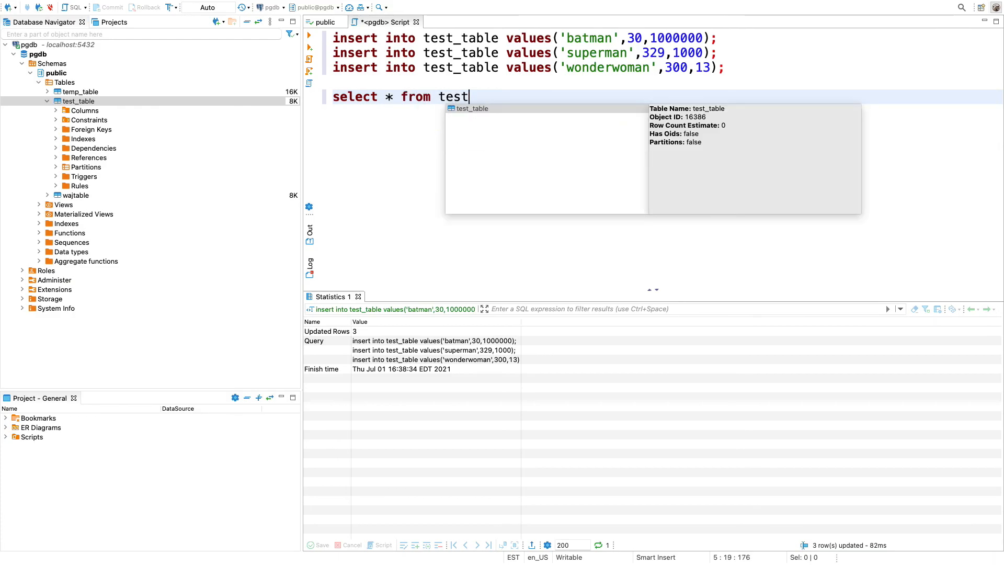
key("Return")
key("BackSpace")
key("BackSpace")
type(";")
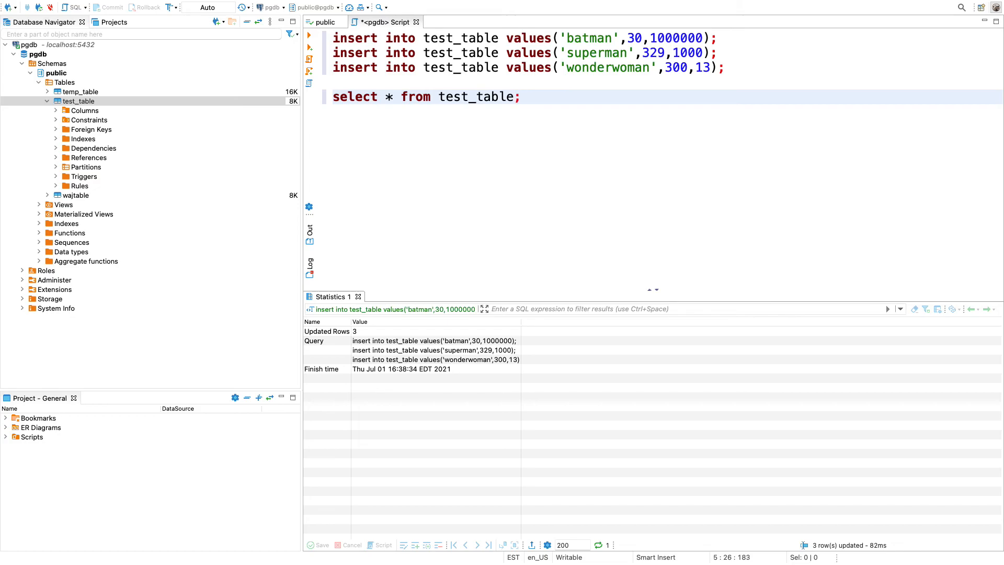
key("BackSpace")
Execute only the select query to list the rows of test_table
left_click_drag(531, 94, 282, 95)
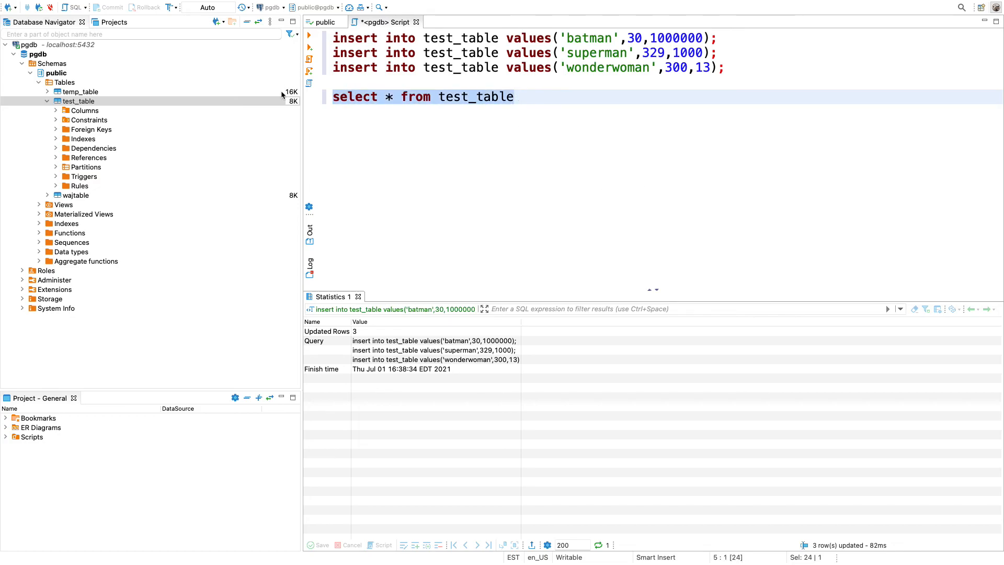
key("ctrl+Return")
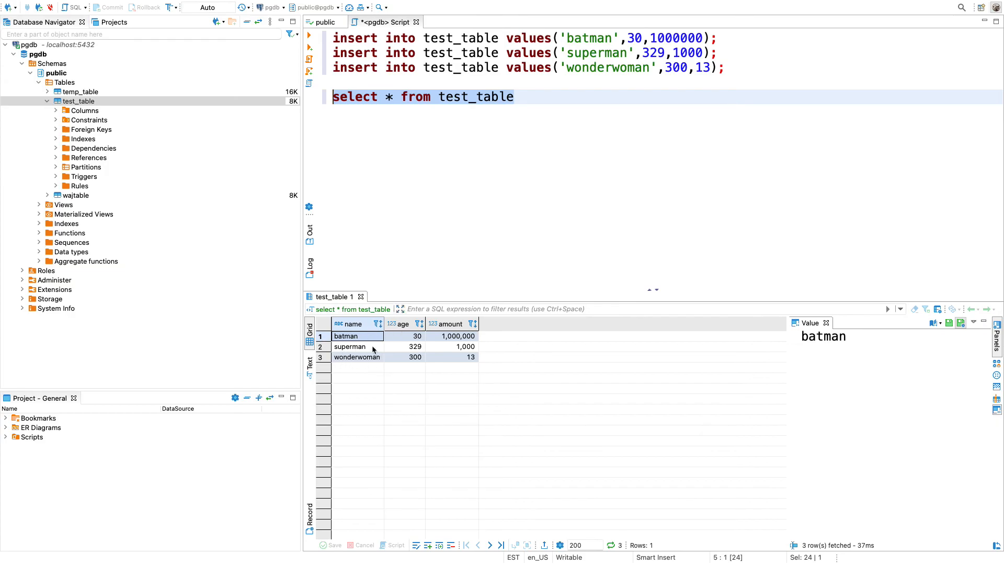
left_click(375, 376)
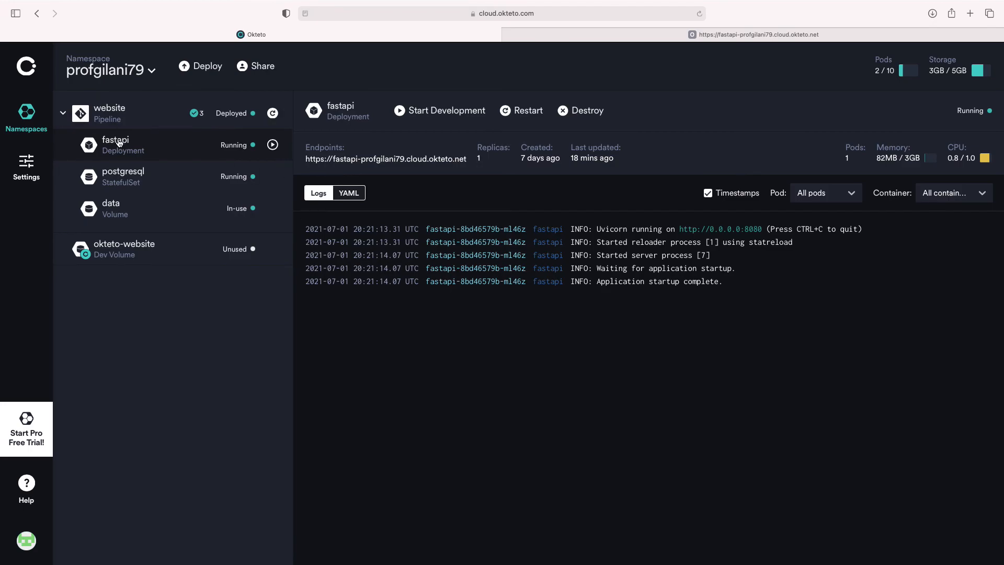
Examine the logs of the postgresql StatefulSet in the Okteto dashboard and return to DBeaver
left_click(121, 177)
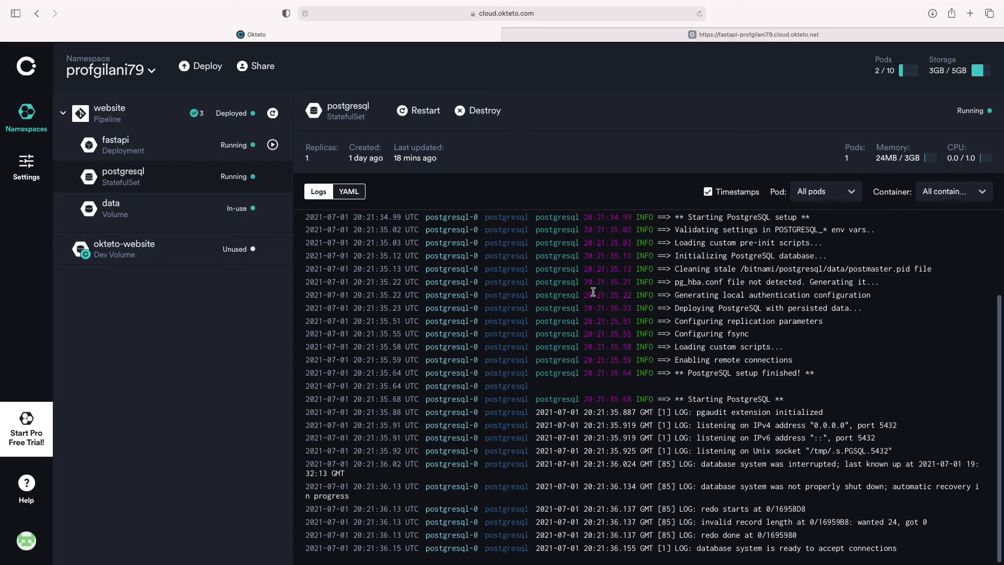
key("ctrl+Right")
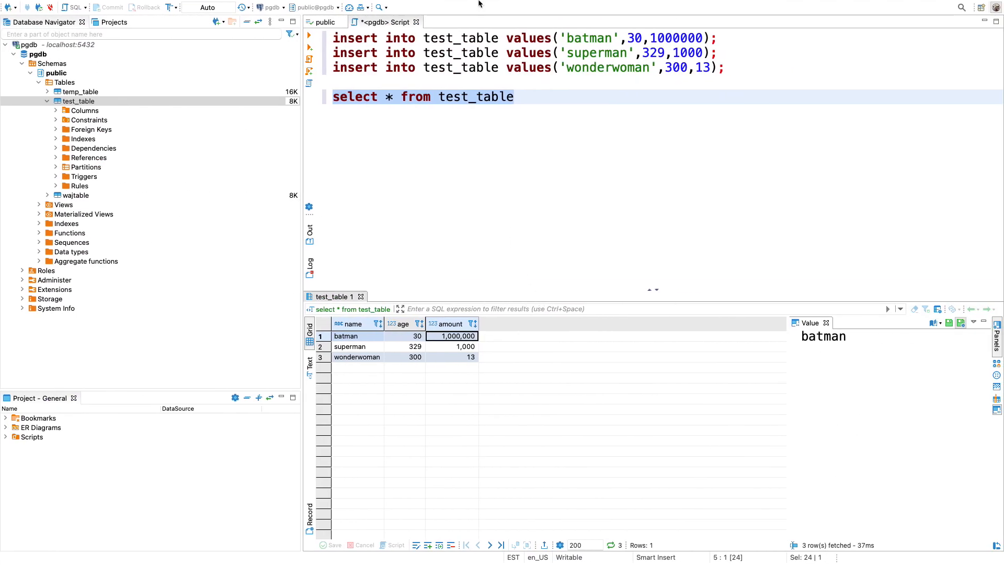
key("ctrl+Left")
key("Right")
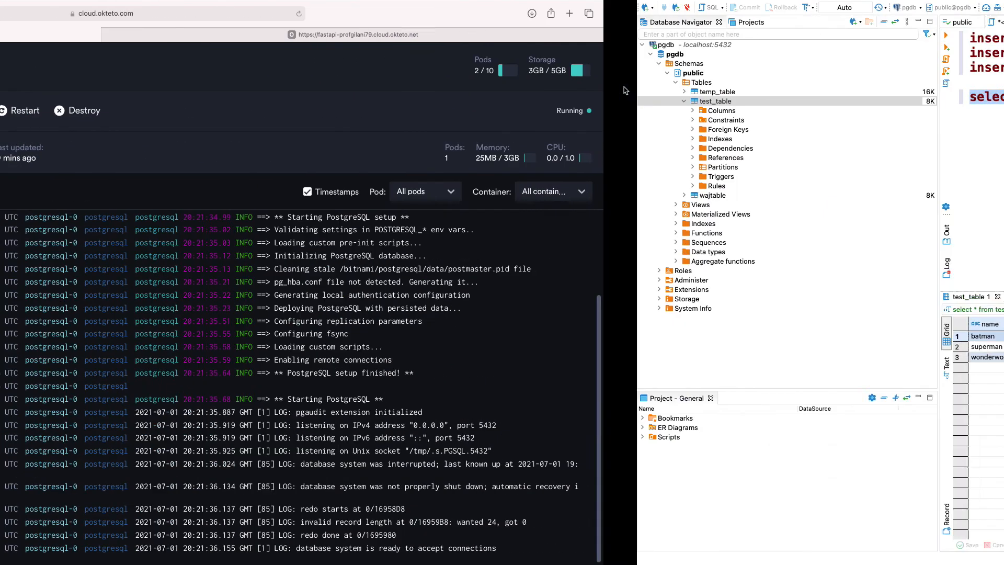
Exit DBeaver and discard the unsaved changes to the pgdb script
left_click(7, 20)
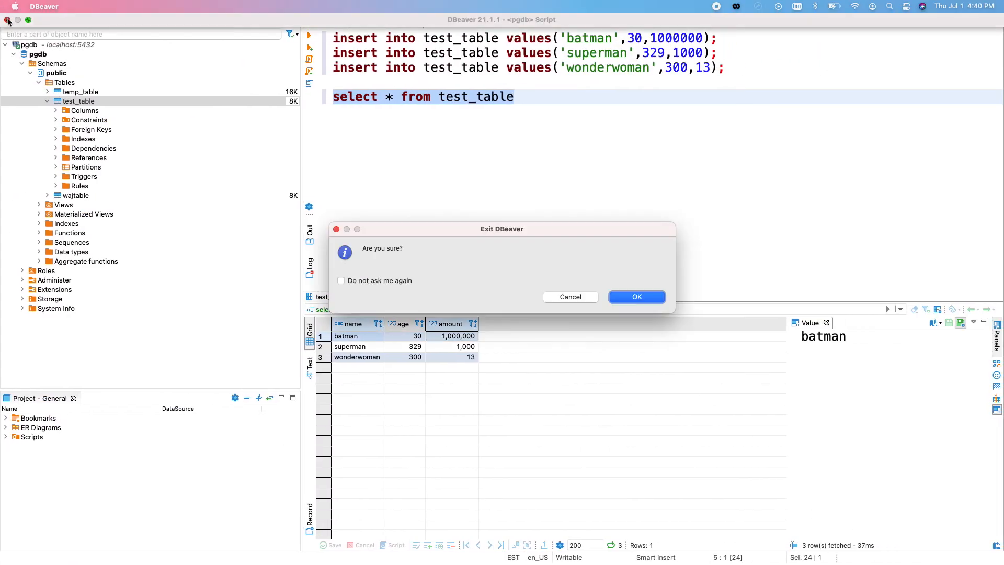
left_click(639, 297)
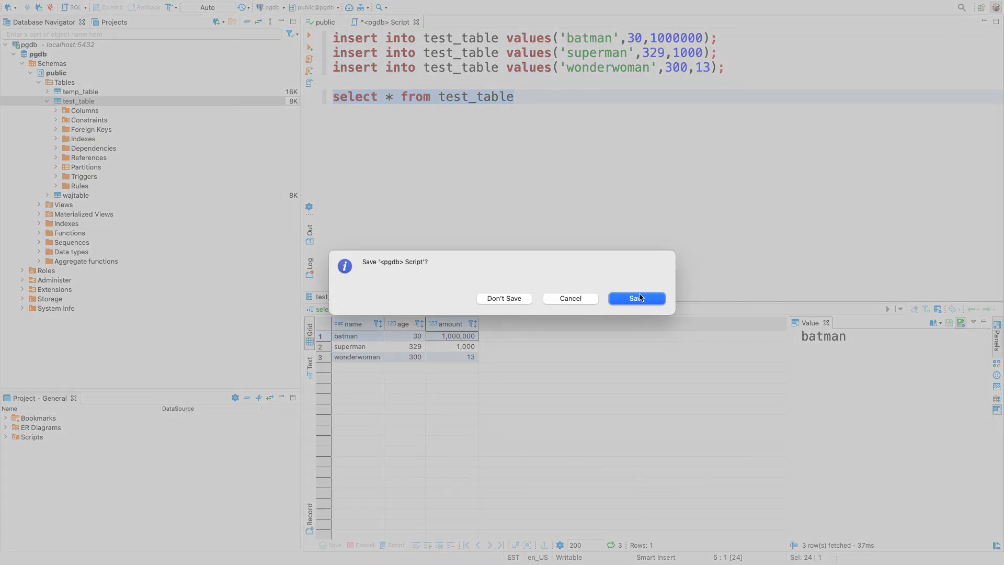
left_click(523, 300)
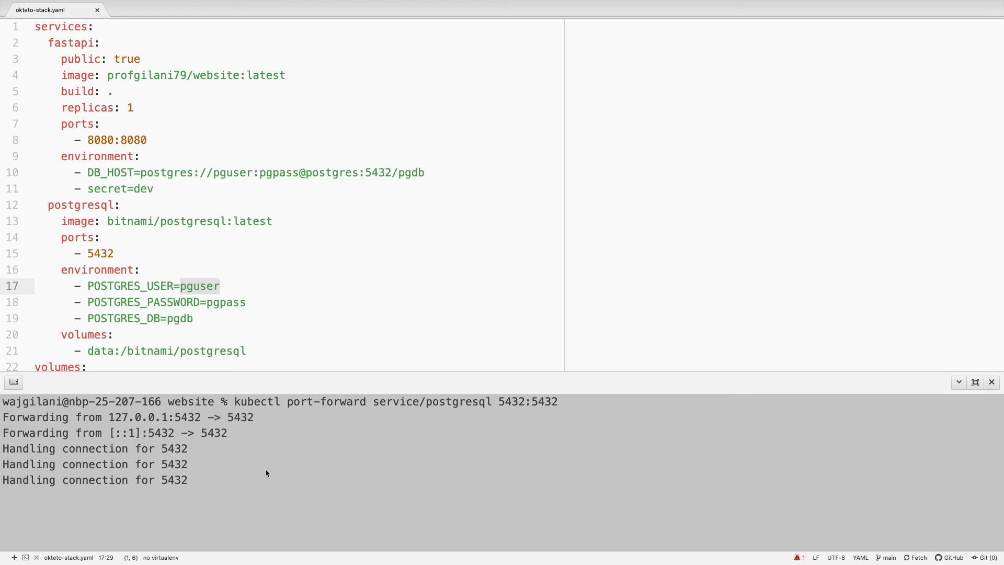
Stop the running kubectl port-forward of service/postgresql in the code editor's terminal
key("ctrl+c")
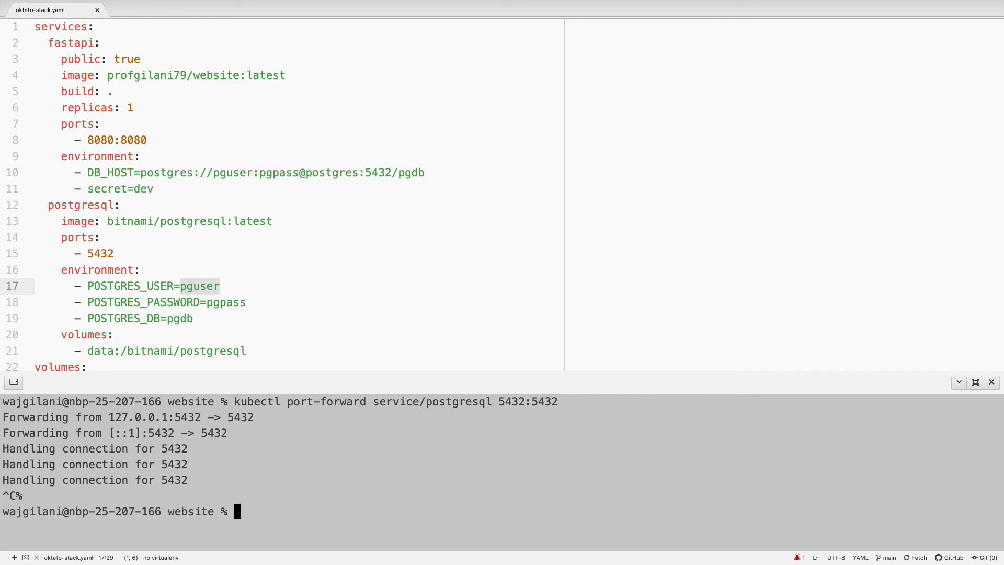